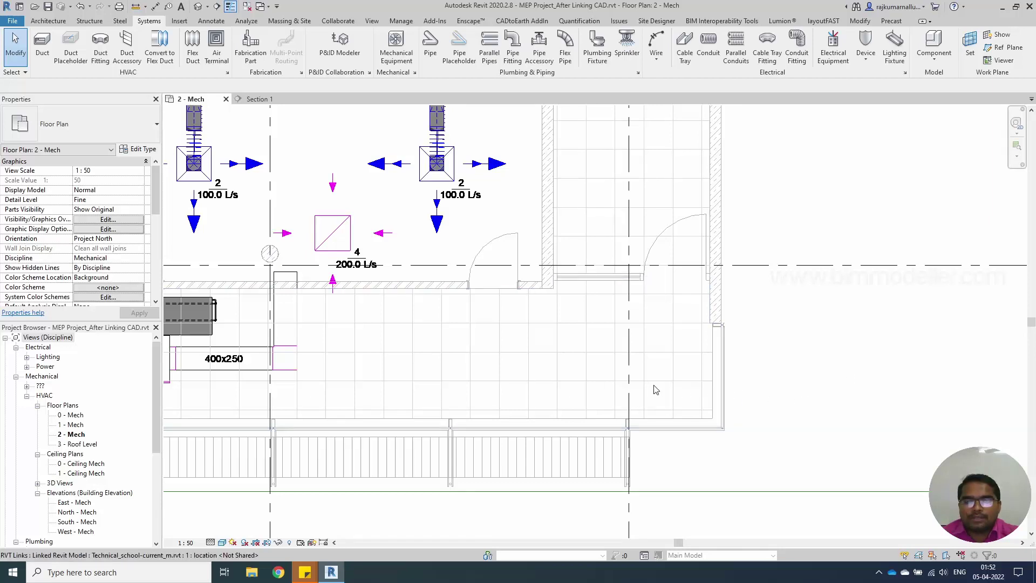
- Zoom and pan around the 2 - Mech plan to view the hall, diffusers and 400x250 duct
{"action": "scroll", "coordinate": [675, 388], "scroll_direction": "down", "scroll_amount": 4}
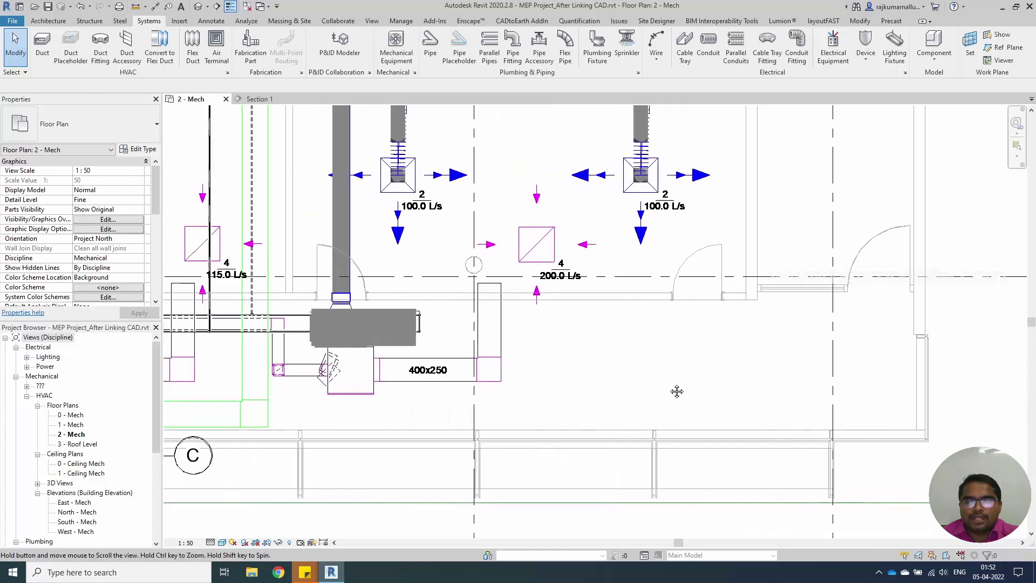
{"action": "scroll", "coordinate": [863, 404], "scroll_direction": "up", "scroll_amount": 3}
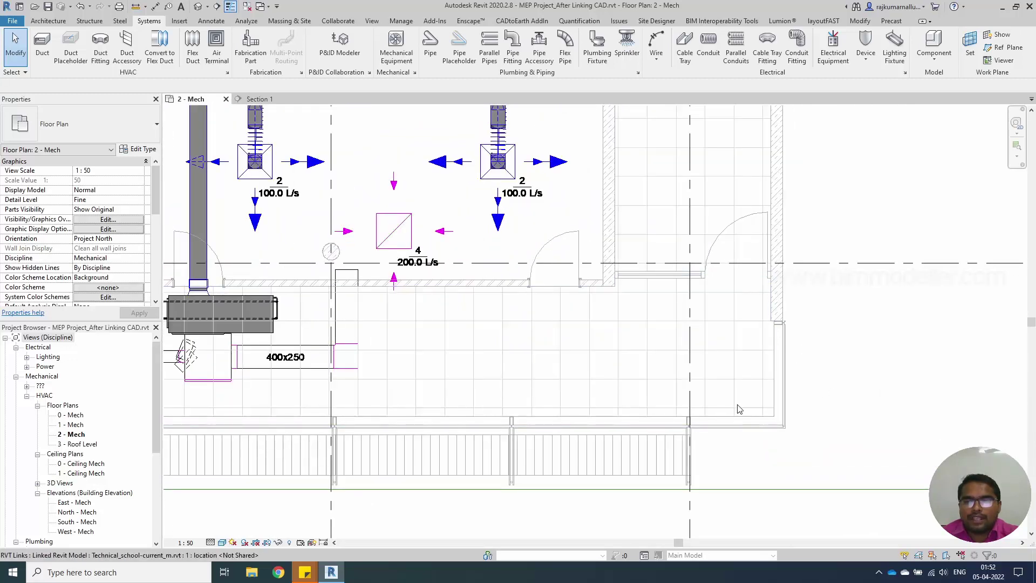
{"action": "middle_click_drag", "start_coordinate": [761, 411], "coordinate": [710, 366]}
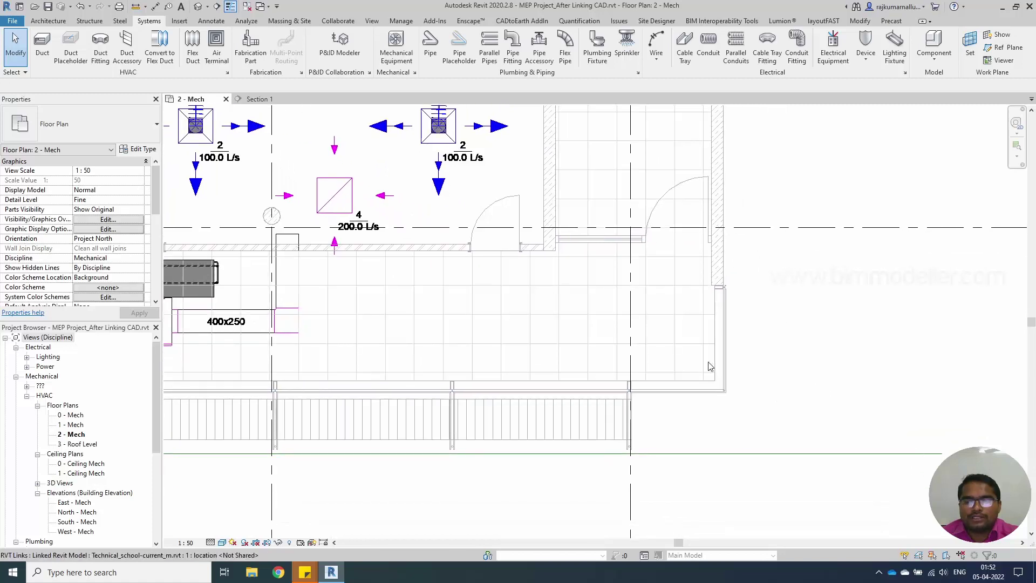
{"action": "scroll", "coordinate": [704, 329], "scroll_direction": "down", "scroll_amount": 2}
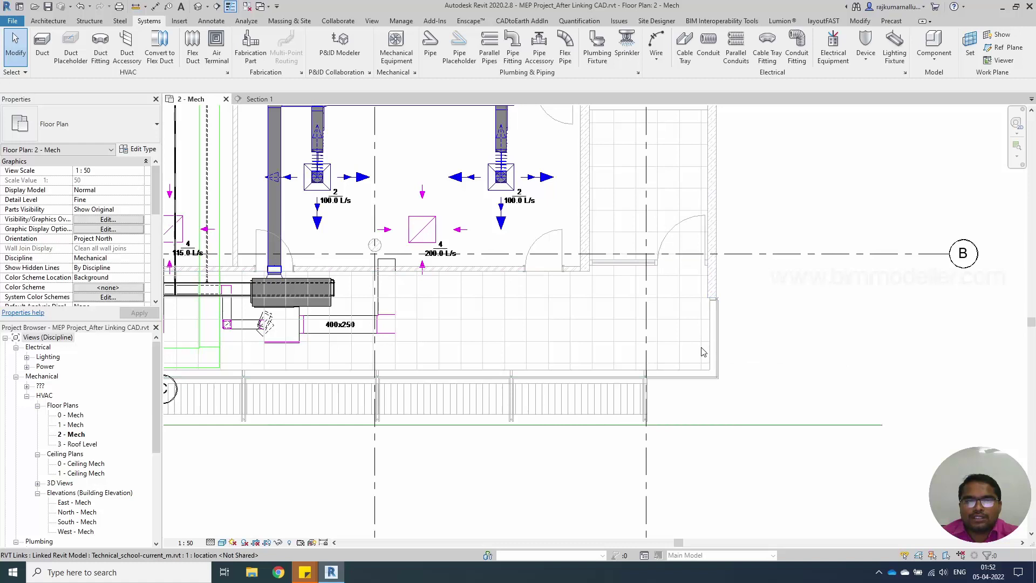
{"action": "scroll", "coordinate": [711, 358], "scroll_direction": "up", "scroll_amount": 2}
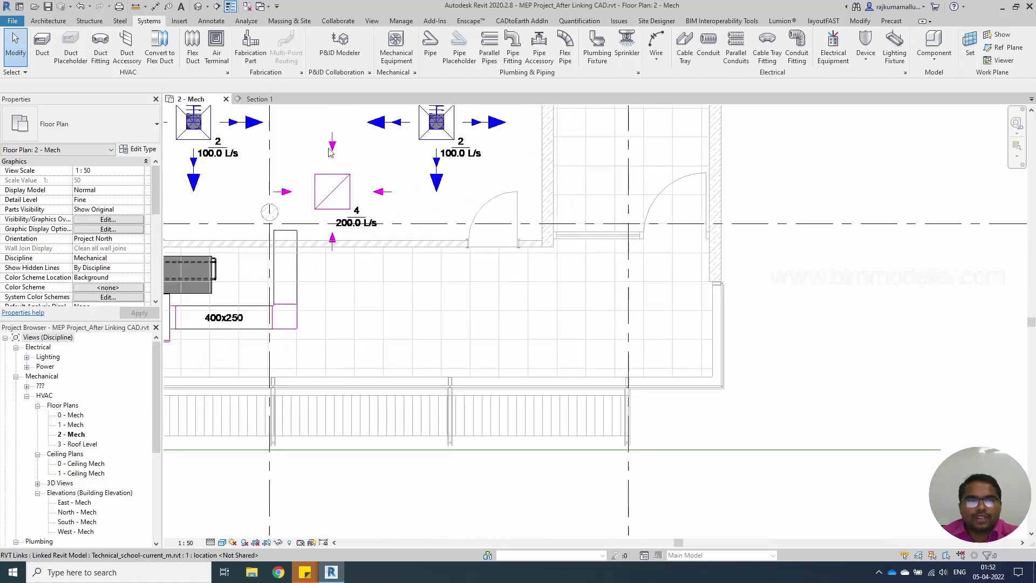
- Place a horizontal section line across the plan below the hall and shorten its view depth
{"action": "left_click", "coordinate": [218, 7]}
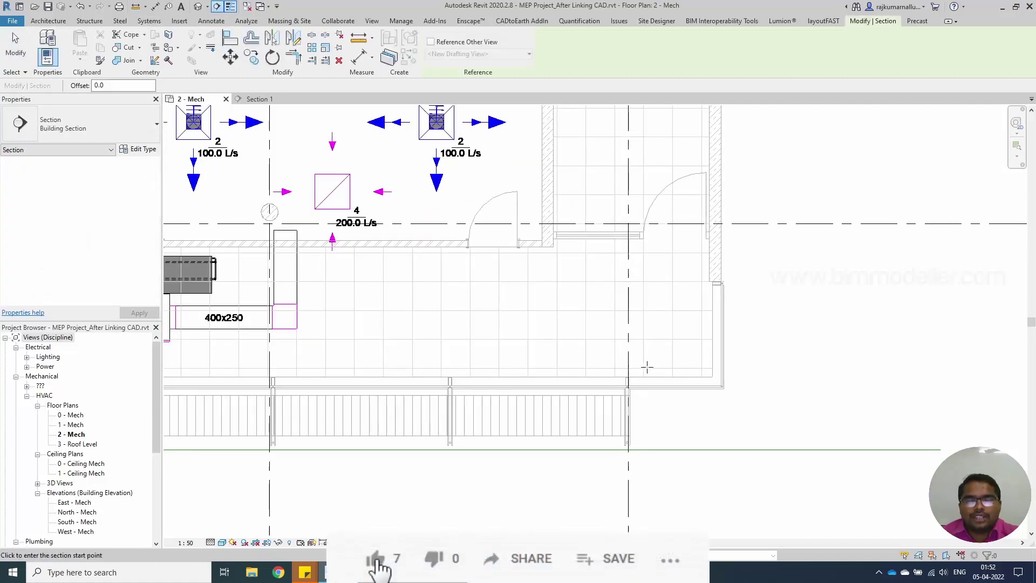
{"action": "left_click", "coordinate": [347, 354]}
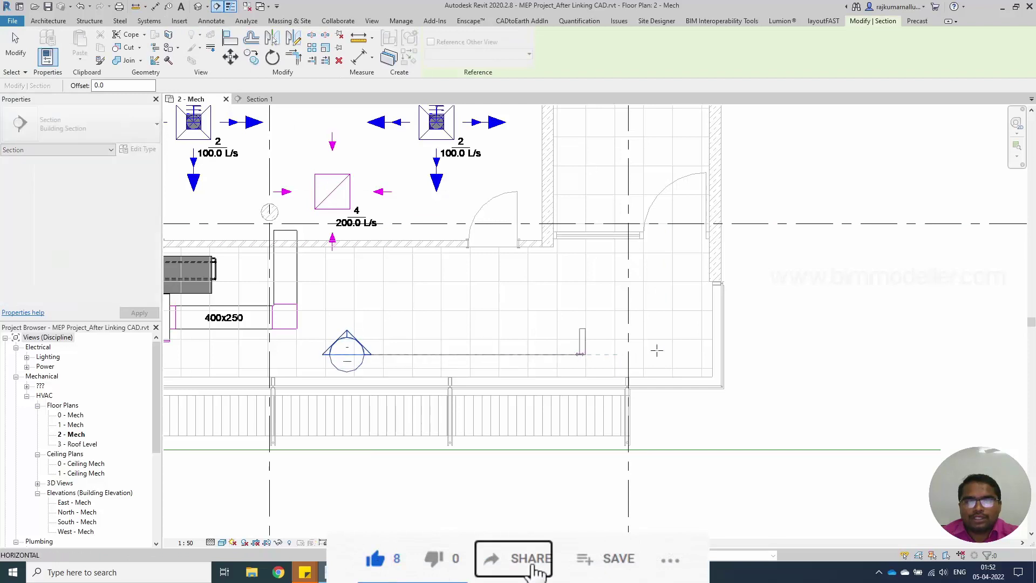
{"action": "left_click", "coordinate": [852, 355]}
{"action": "key", "text": "Escape"}
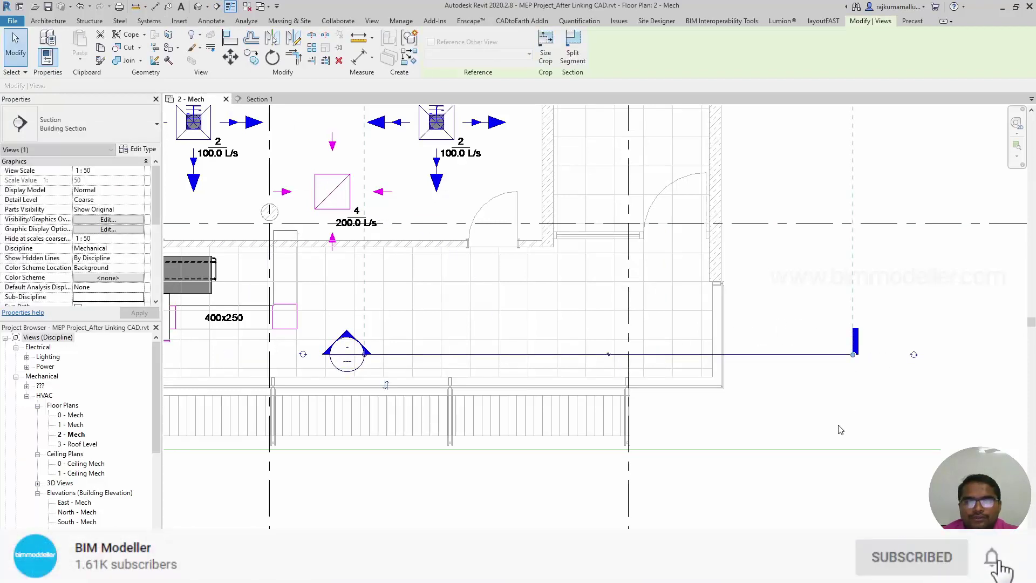
{"action": "scroll", "coordinate": [746, 423], "scroll_direction": "down", "scroll_amount": 3}
{"action": "left_click_drag", "start_coordinate": [683, 169], "coordinate": [684, 357]}
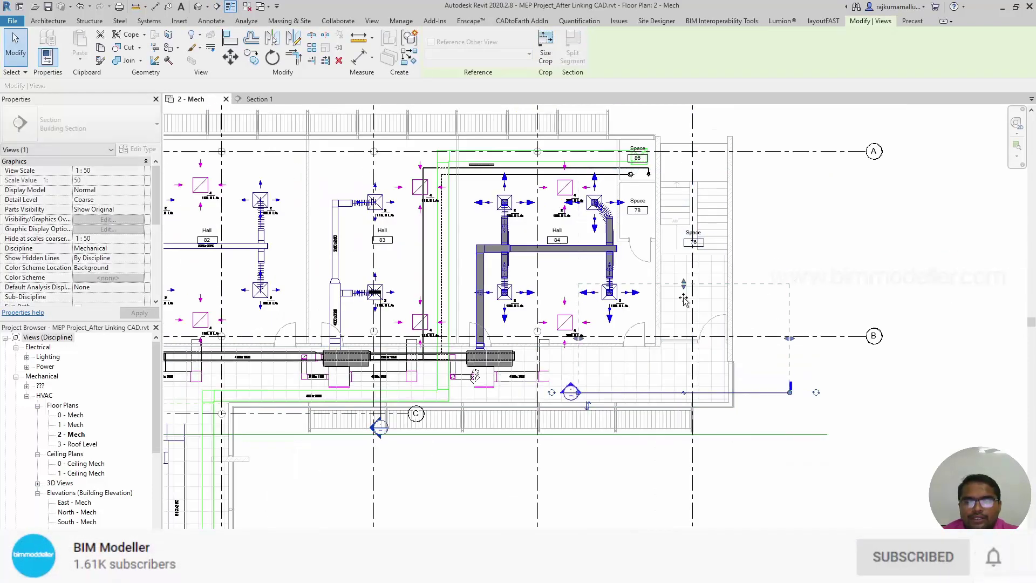
{"action": "key", "text": "Escape"}
{"action": "scroll", "coordinate": [731, 423], "scroll_direction": "up", "scroll_amount": 3}
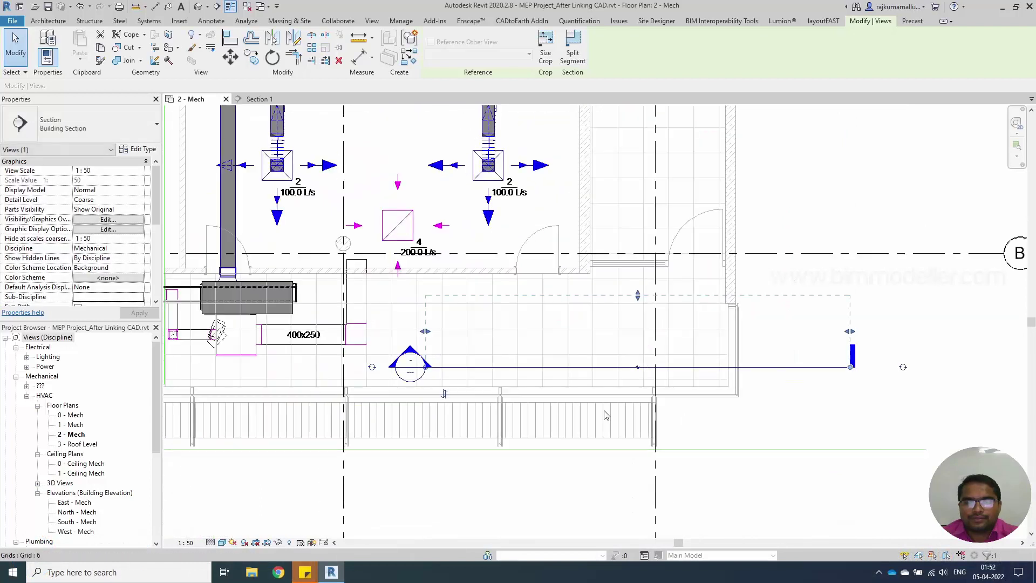
- Open Section 2 and drag its crop region's bottom edge down to include Level 1
{"action": "double_click", "coordinate": [401, 370]}
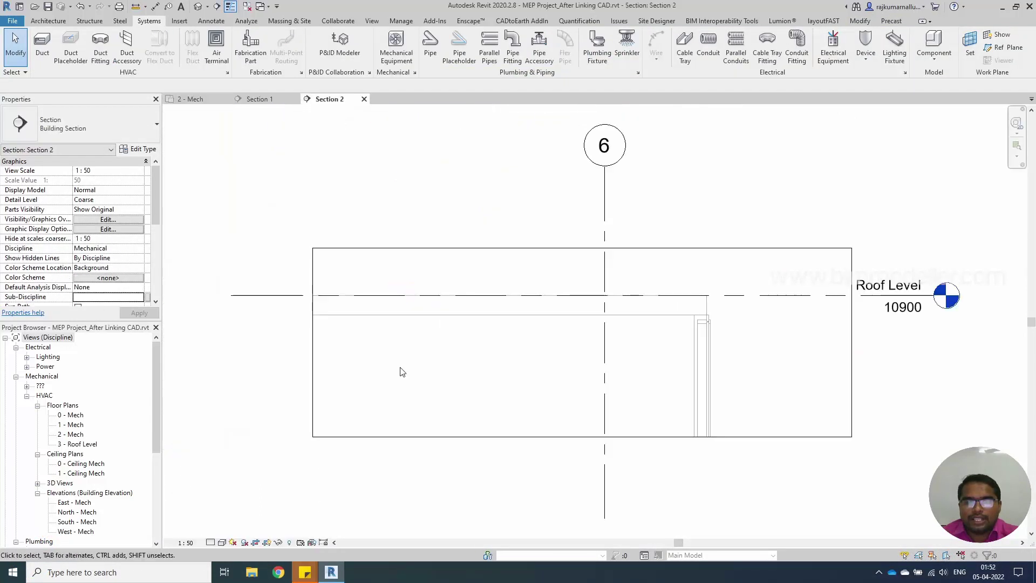
{"action": "scroll", "coordinate": [553, 352], "scroll_direction": "down", "scroll_amount": 2}
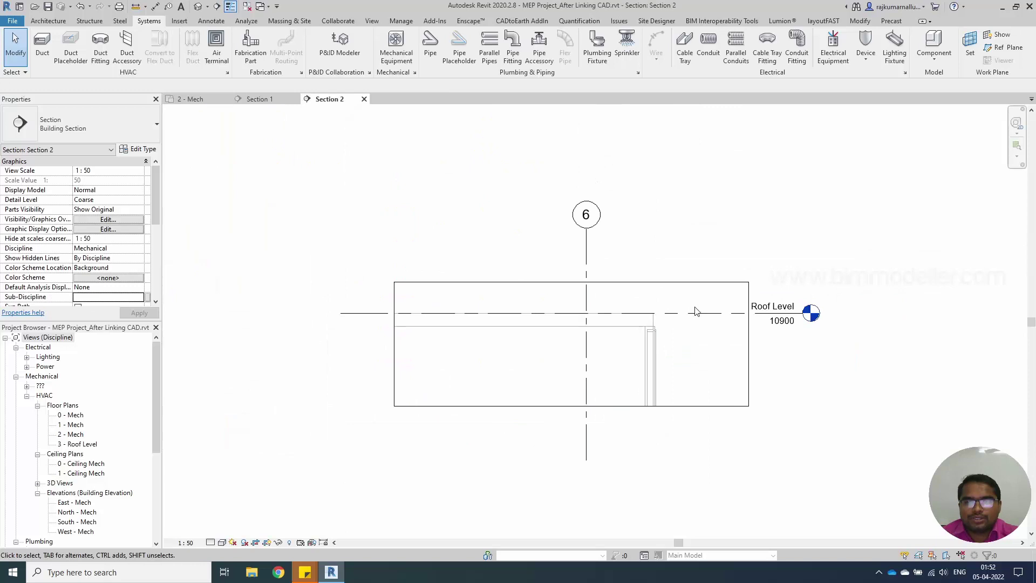
{"action": "left_click", "coordinate": [687, 286]}
{"action": "scroll", "coordinate": [599, 270], "scroll_direction": "down", "scroll_amount": 6}
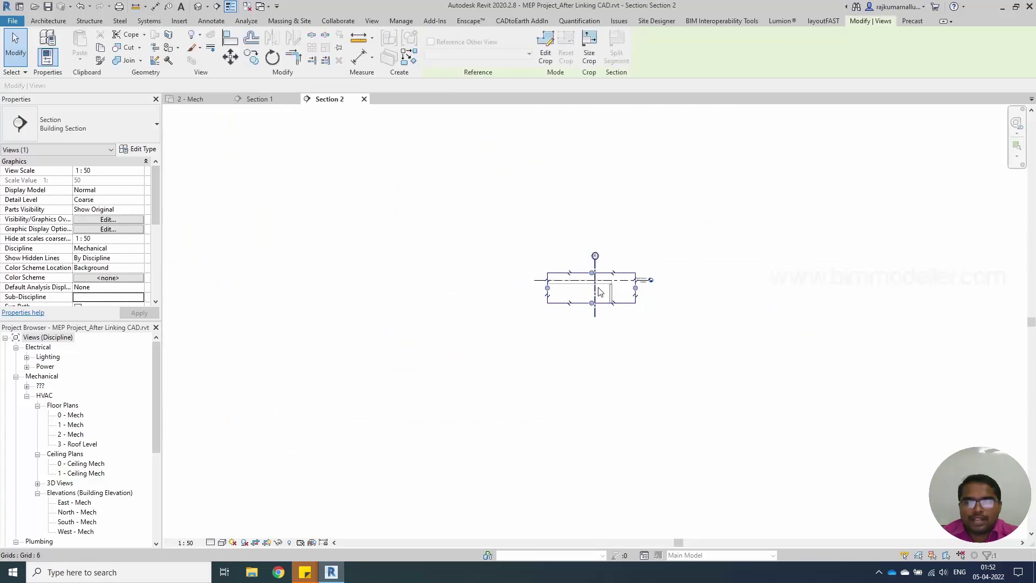
{"action": "left_click_drag", "start_coordinate": [592, 303], "coordinate": [597, 489]}
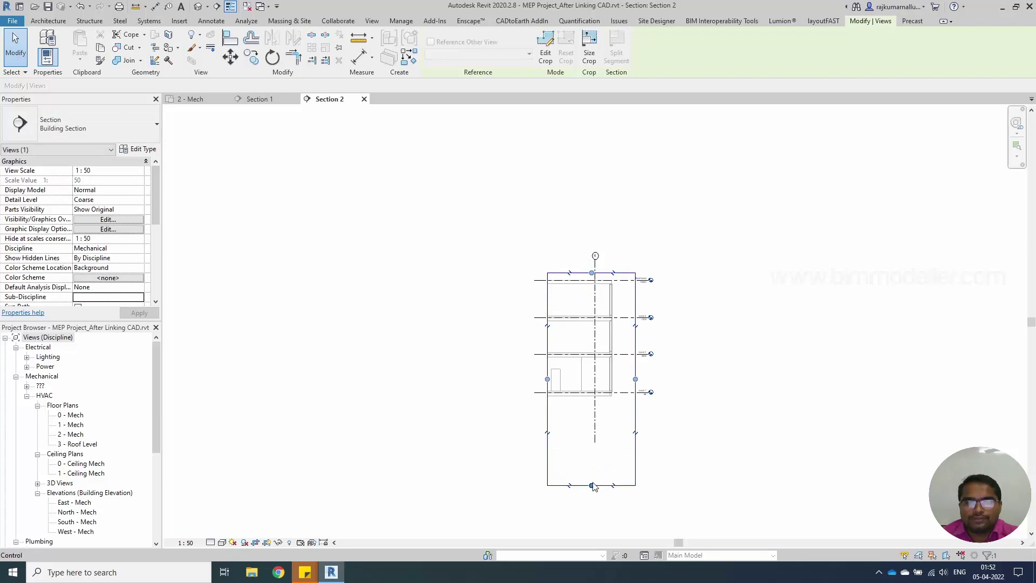
{"action": "scroll", "coordinate": [622, 402], "scroll_direction": "up", "scroll_amount": 4}
{"action": "scroll", "coordinate": [623, 403], "scroll_direction": "up", "scroll_amount": 1}
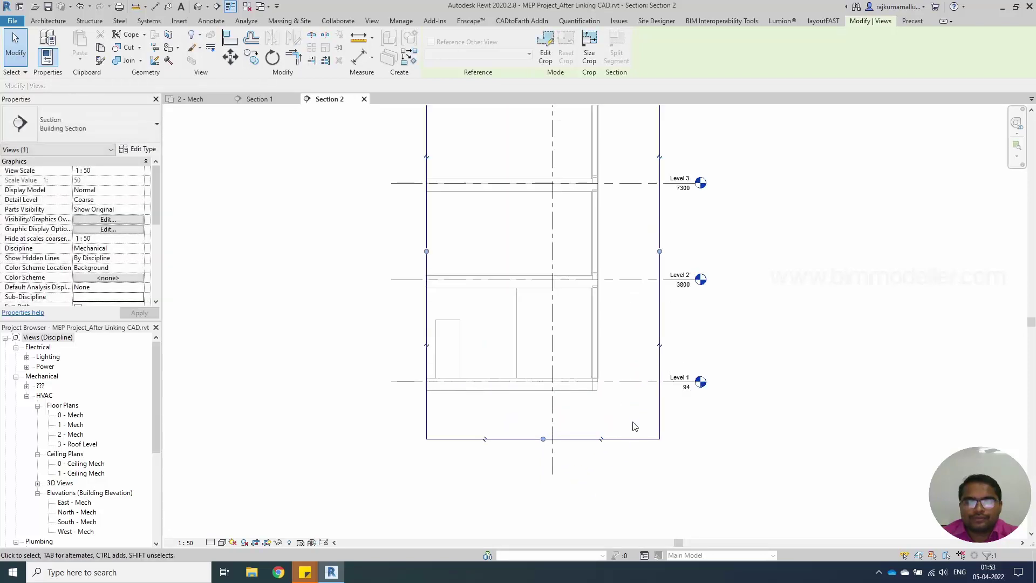
- Set Section 2 to Fine detail level and recentre it on the building levels
{"action": "left_click", "coordinate": [211, 543]}
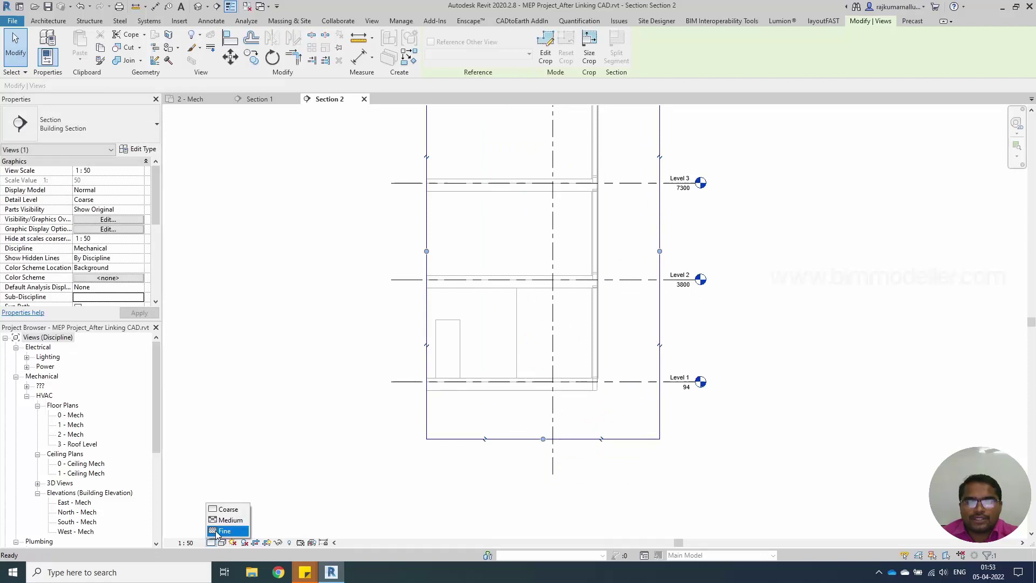
{"action": "left_click", "coordinate": [223, 531]}
{"action": "middle_click_drag", "start_coordinate": [330, 439], "coordinate": [331, 504]}
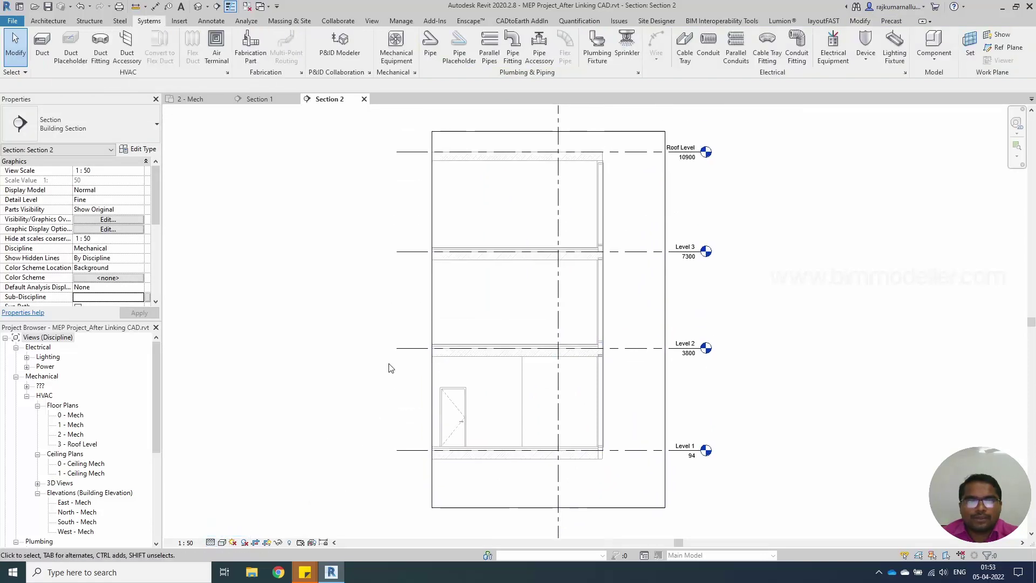
- Set up the Pipe tool with the Chilled Water pipe type and 50.0 mm diameter
{"action": "left_click", "coordinate": [430, 43]}
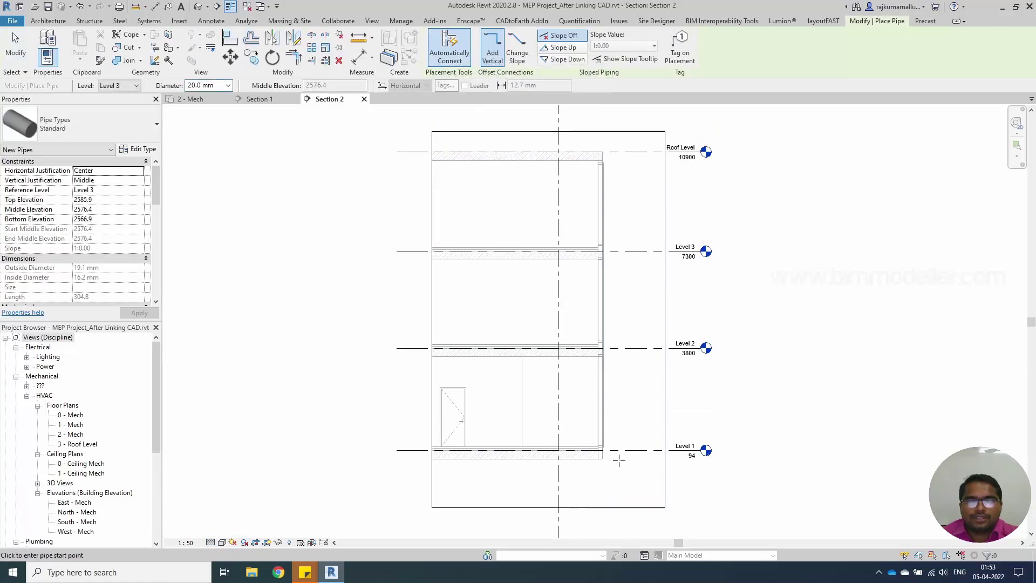
{"action": "scroll", "coordinate": [589, 442], "scroll_direction": "up", "scroll_amount": 3}
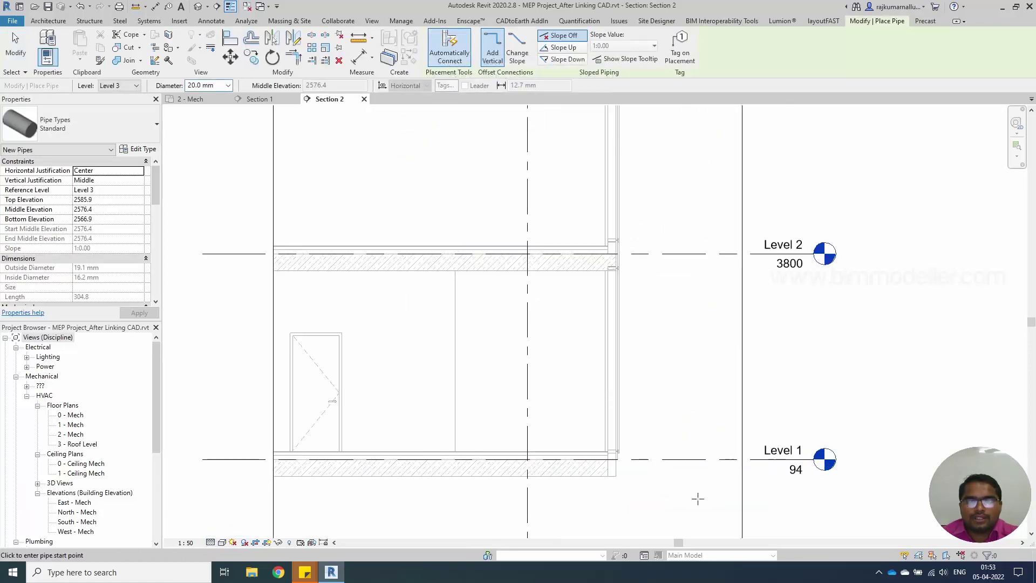
{"action": "left_click", "coordinate": [712, 508]}
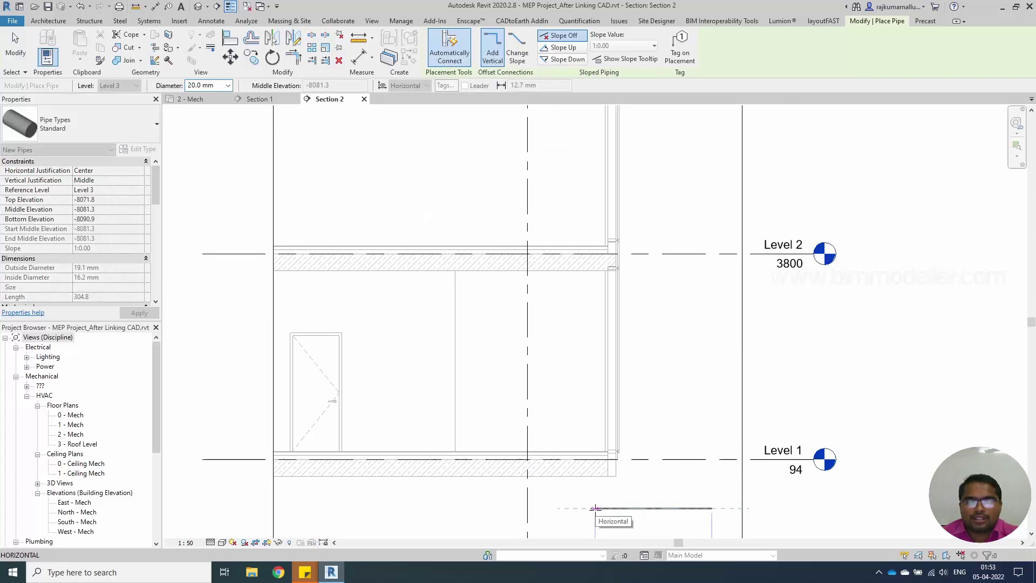
{"action": "key", "text": "Escape"}
{"action": "left_click", "coordinate": [81, 125]}
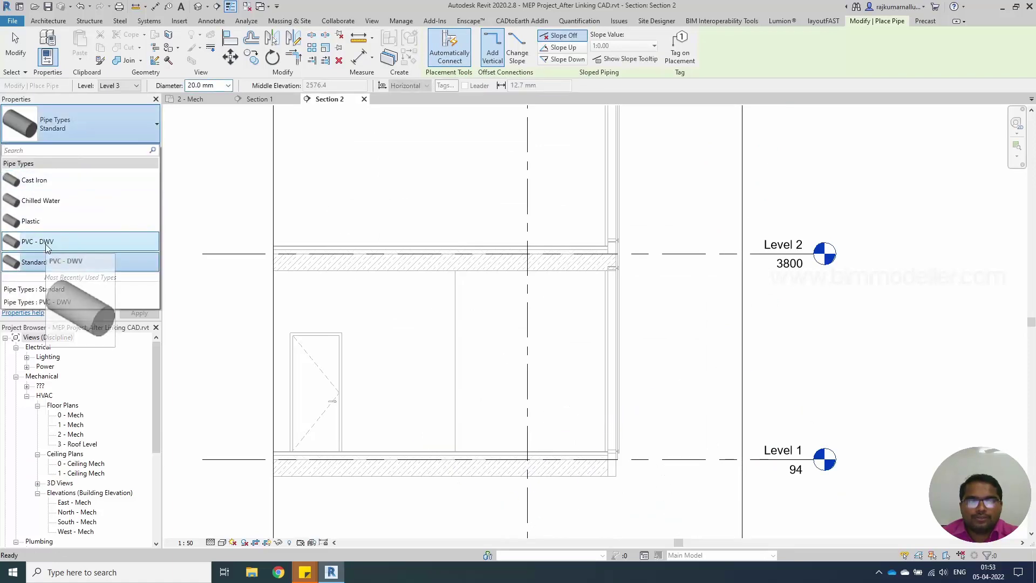
{"action": "left_click", "coordinate": [49, 221]}
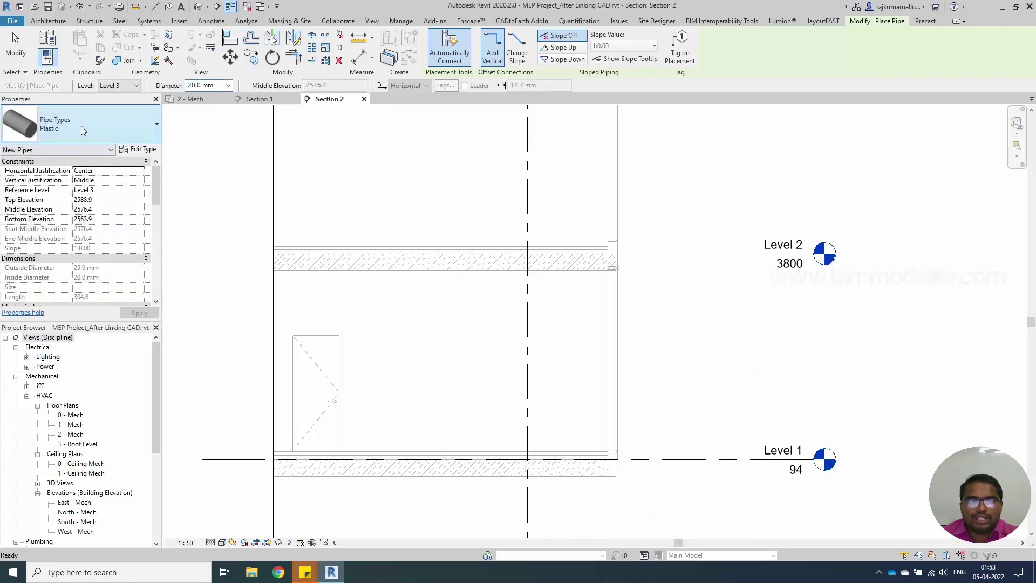
{"action": "left_click", "coordinate": [48, 123]}
{"action": "left_click", "coordinate": [72, 189]}
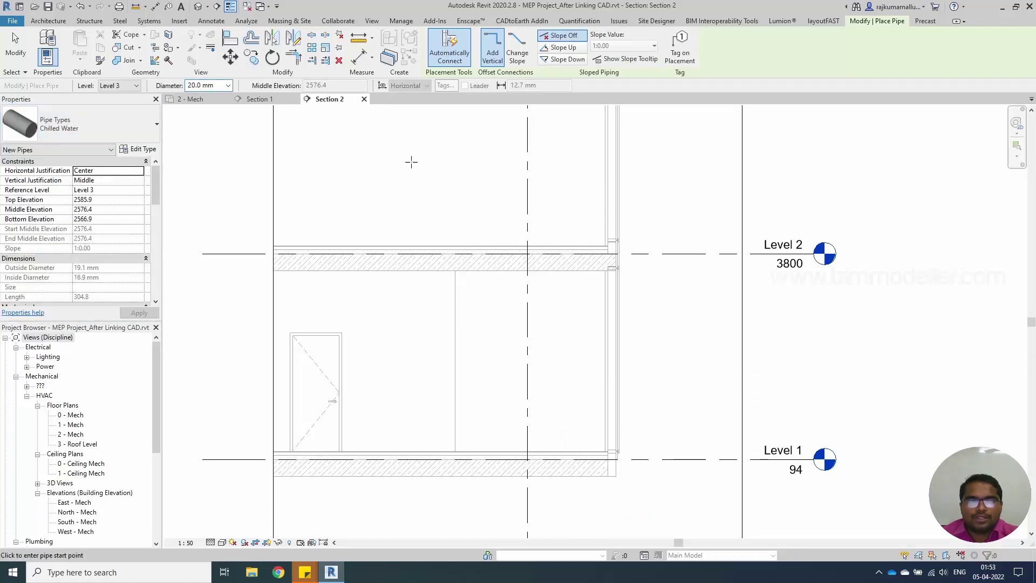
{"action": "left_click", "coordinate": [228, 85]}
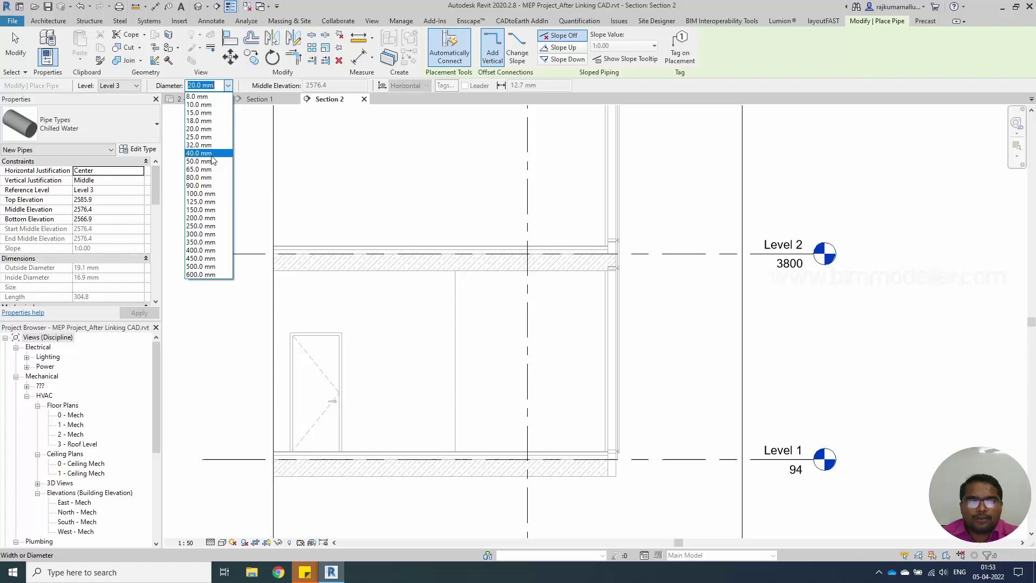
{"action": "left_click", "coordinate": [201, 161]}
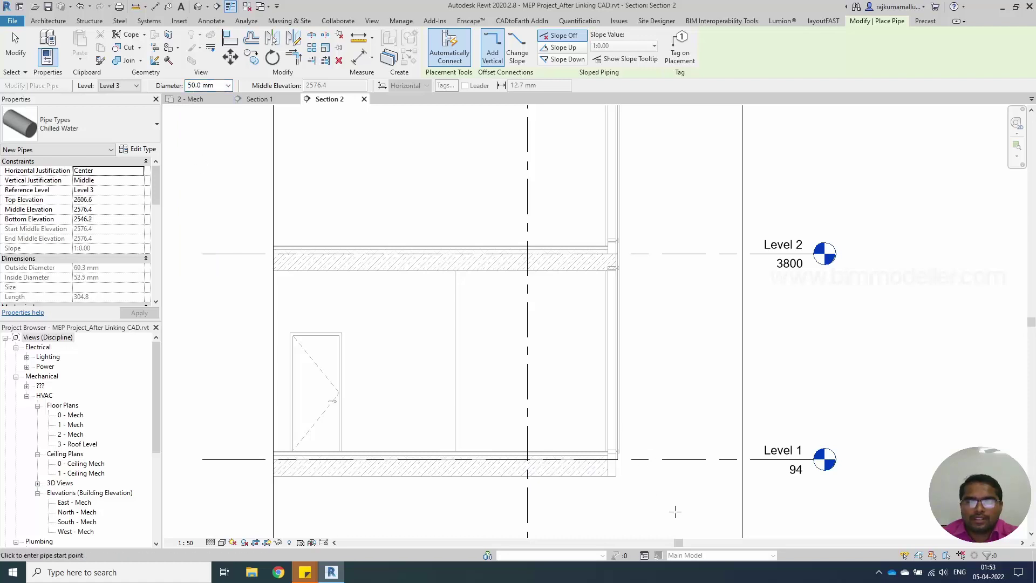
- Draw the 50 mm riser from below Level 1 up to the roof slab, turning horizontally beneath it
{"action": "left_click", "coordinate": [675, 512]}
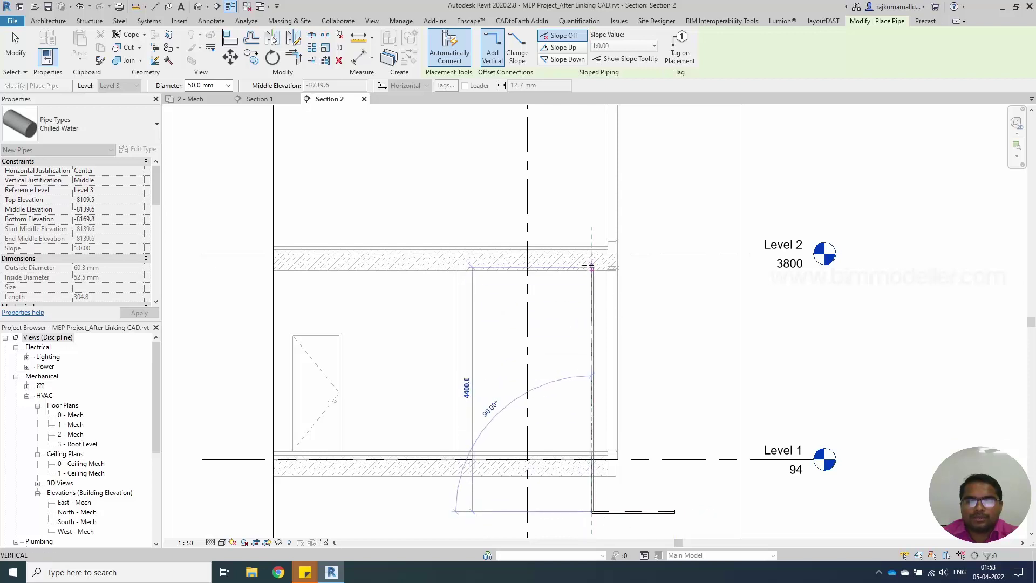
{"action": "scroll", "coordinate": [588, 259], "scroll_direction": "down", "scroll_amount": 3}
{"action": "scroll", "coordinate": [602, 372], "scroll_direction": "up", "scroll_amount": 1}
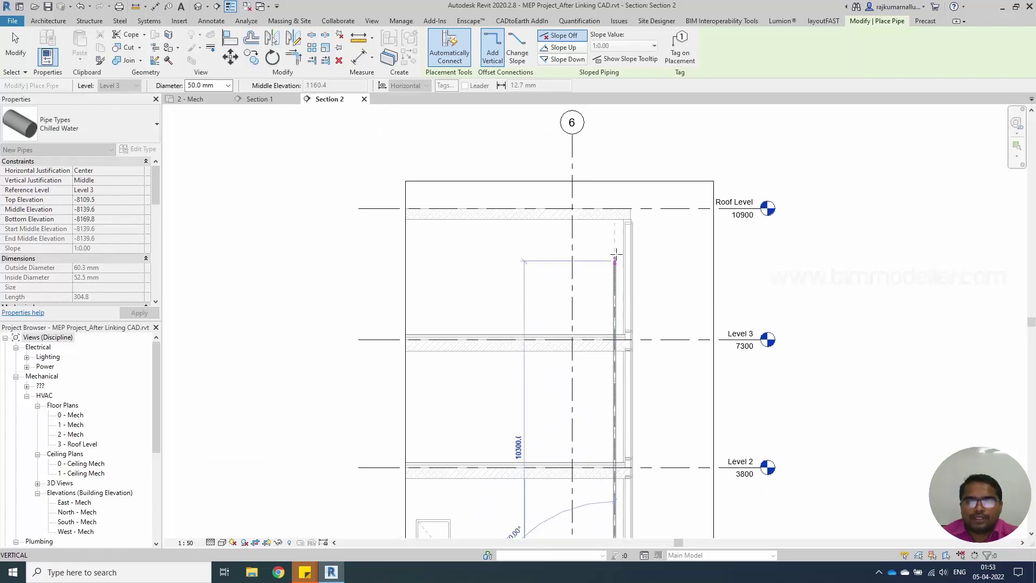
{"action": "scroll", "coordinate": [612, 245], "scroll_direction": "up", "scroll_amount": 2}
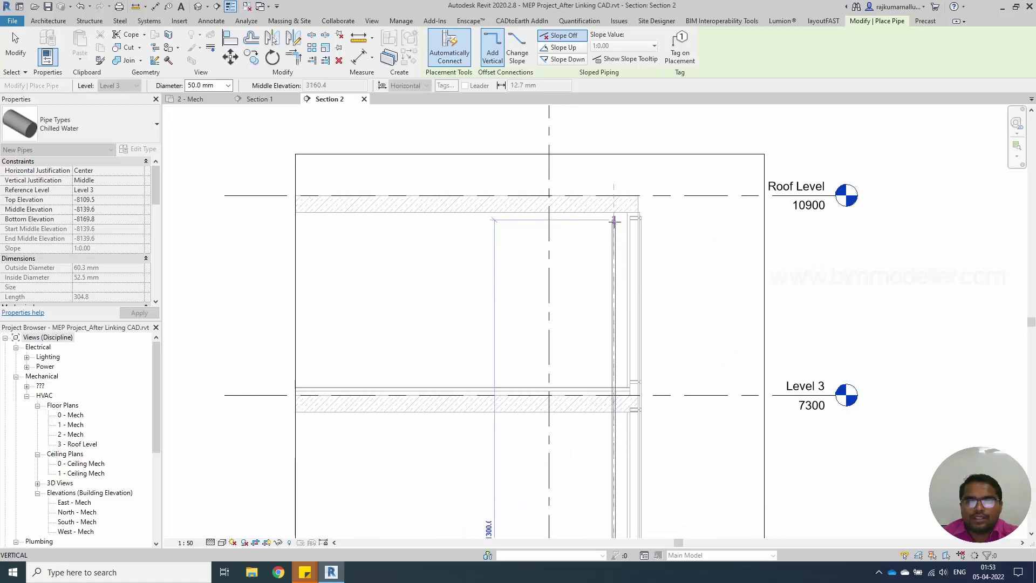
{"action": "left_click", "coordinate": [613, 220]}
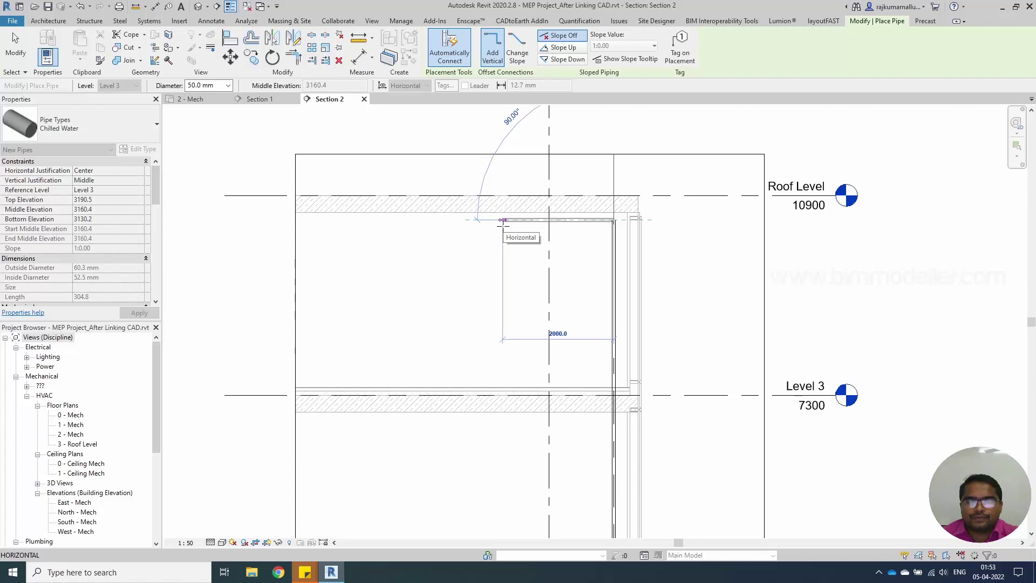
{"action": "left_click", "coordinate": [503, 225]}
{"action": "key", "text": "Escape"}
{"action": "key", "text": "Escape"}
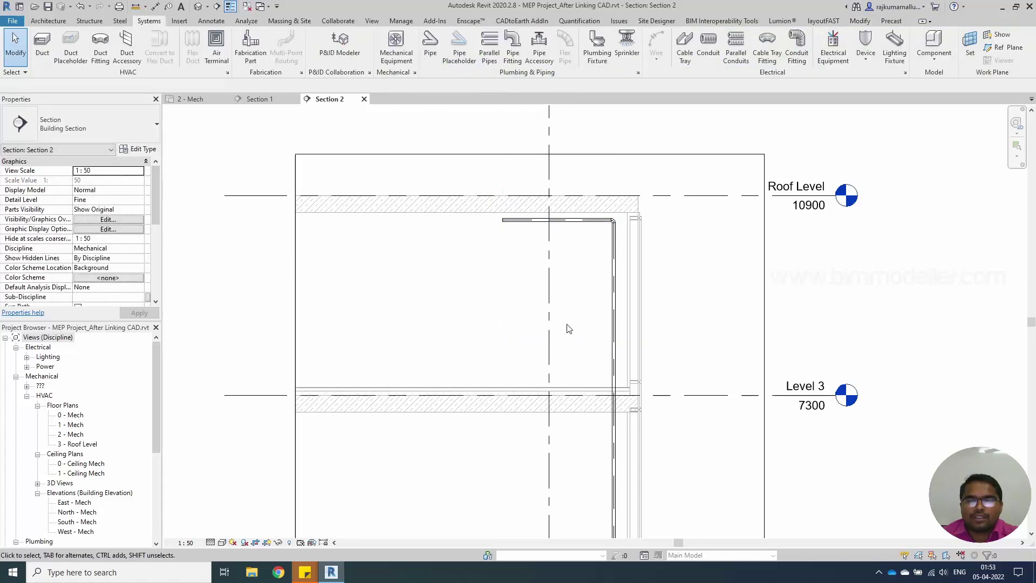
- Switch to the 2 - Mech plan and centre the new Chilled Water pipe along the corridor
{"action": "scroll", "coordinate": [566, 326], "scroll_direction": "down", "scroll_amount": 4}
{"action": "middle_click_drag", "start_coordinate": [613, 414], "coordinate": [650, 391]}
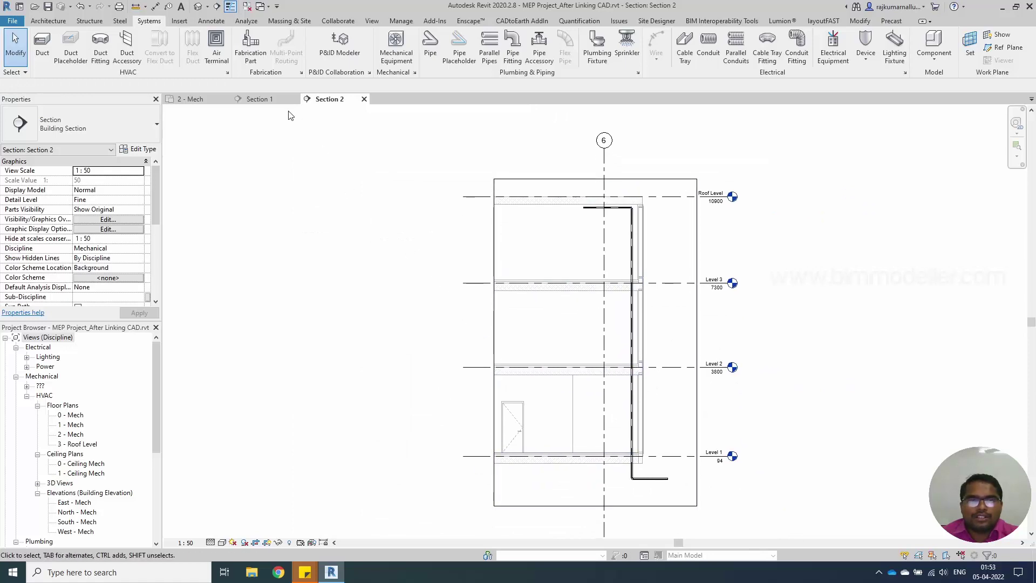
{"action": "left_click", "coordinate": [192, 99]}
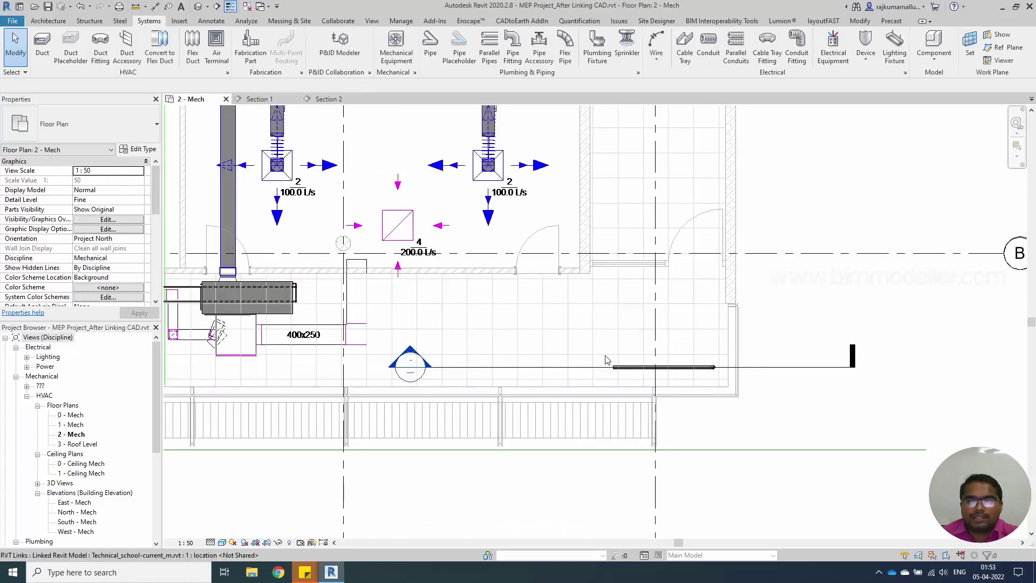
{"action": "scroll", "coordinate": [686, 378], "scroll_direction": "up", "scroll_amount": 3}
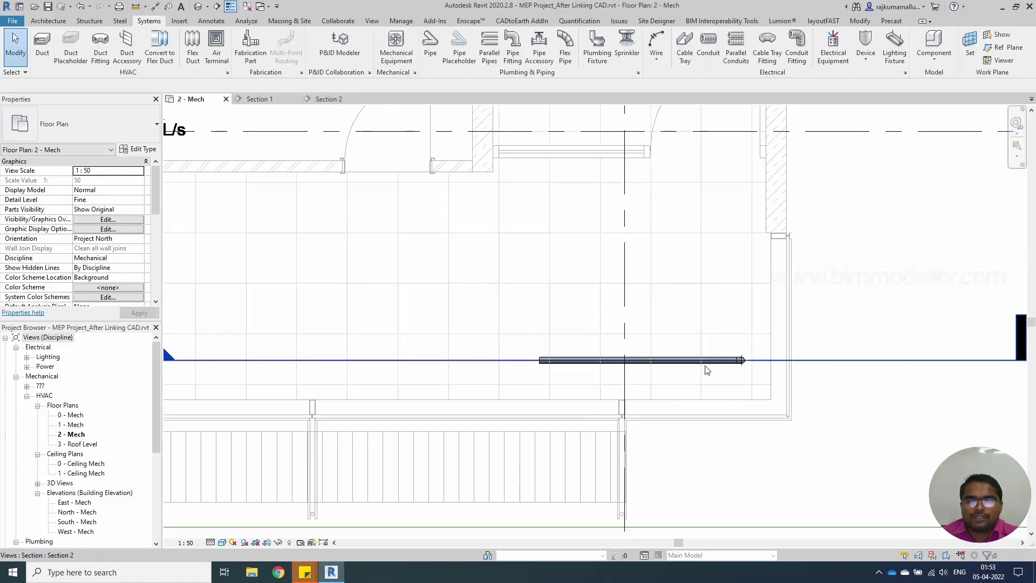
{"action": "scroll", "coordinate": [452, 370], "scroll_direction": "down", "scroll_amount": 2}
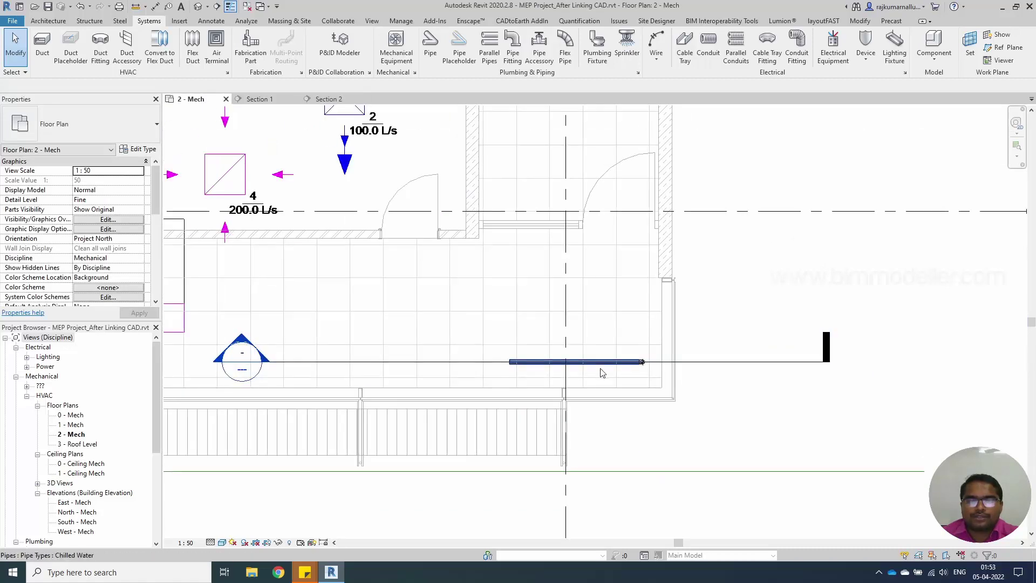
{"action": "middle_click_drag", "start_coordinate": [636, 377], "coordinate": [674, 416]}
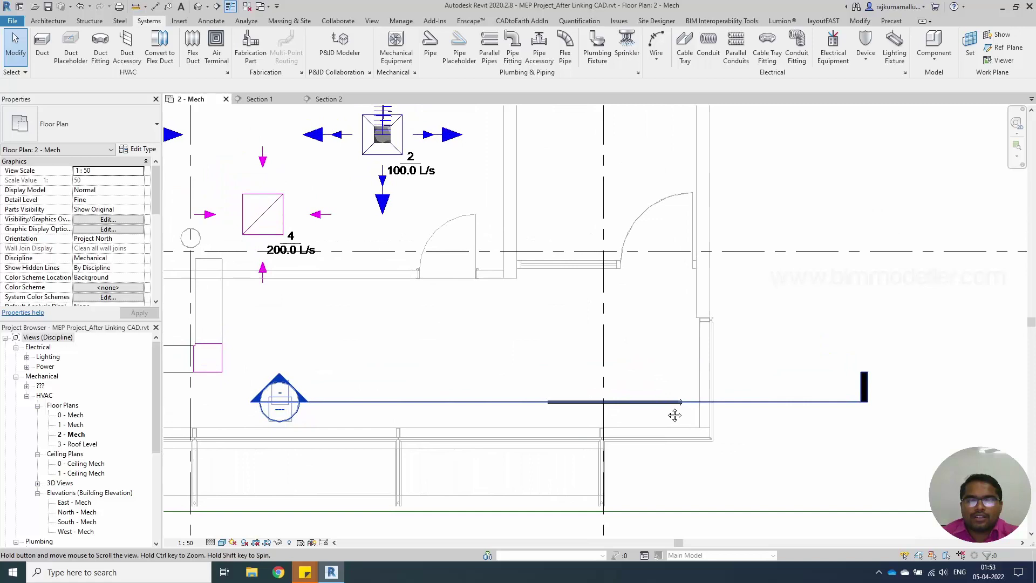
{"action": "scroll", "coordinate": [649, 412], "scroll_direction": "down", "scroll_amount": 3}
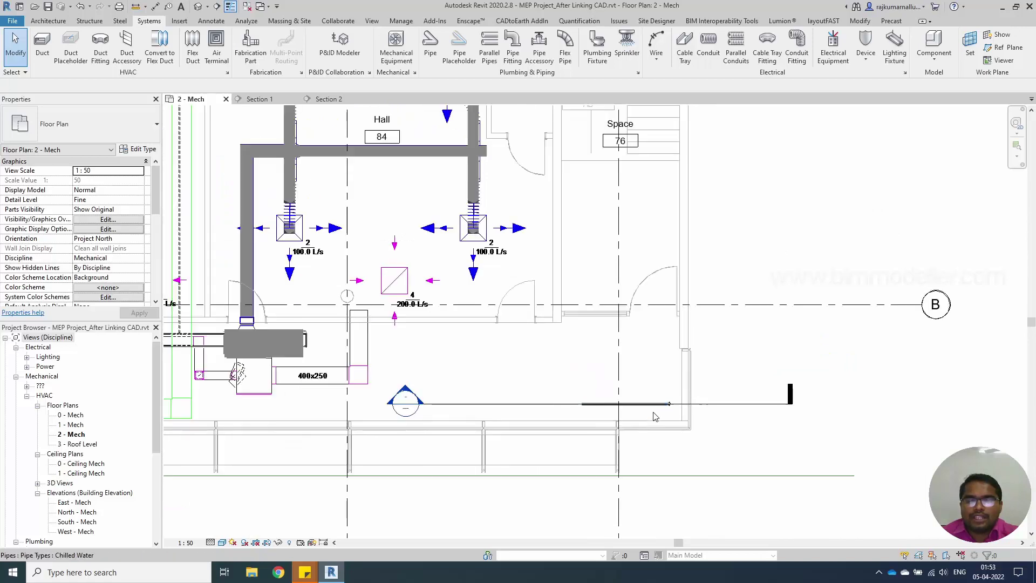
{"action": "scroll", "coordinate": [656, 418], "scroll_direction": "up", "scroll_amount": 4}
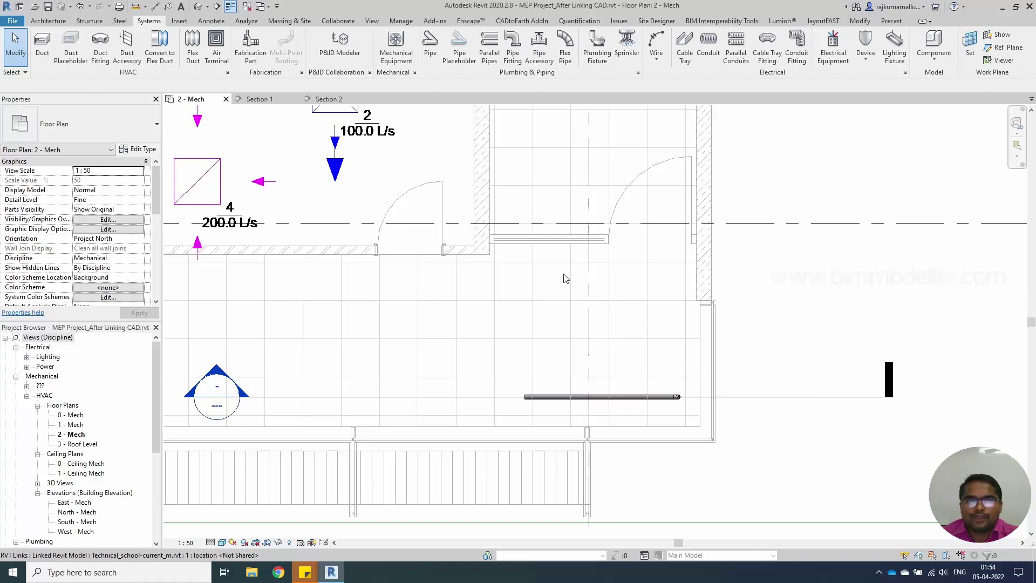
- Use Parallel Pipes with Horizontal Number 5 and Horizontal Offset 100 on the chilled water pipe
{"action": "left_click", "coordinate": [489, 37]}
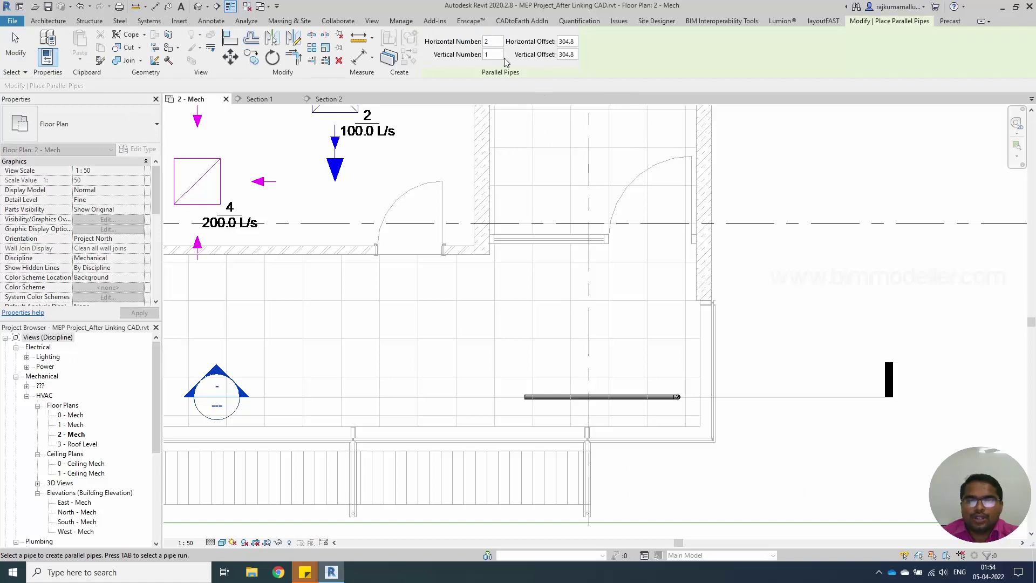
{"action": "double_click", "coordinate": [491, 44]}
{"action": "key", "text": "Return"}
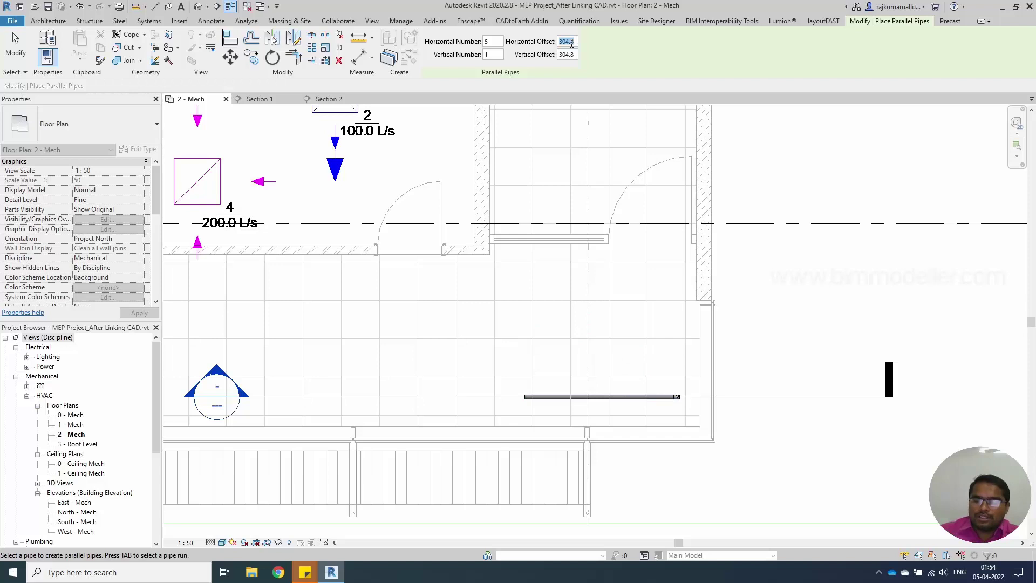
{"action": "type", "text": "100"}
{"action": "key", "text": "Return"}
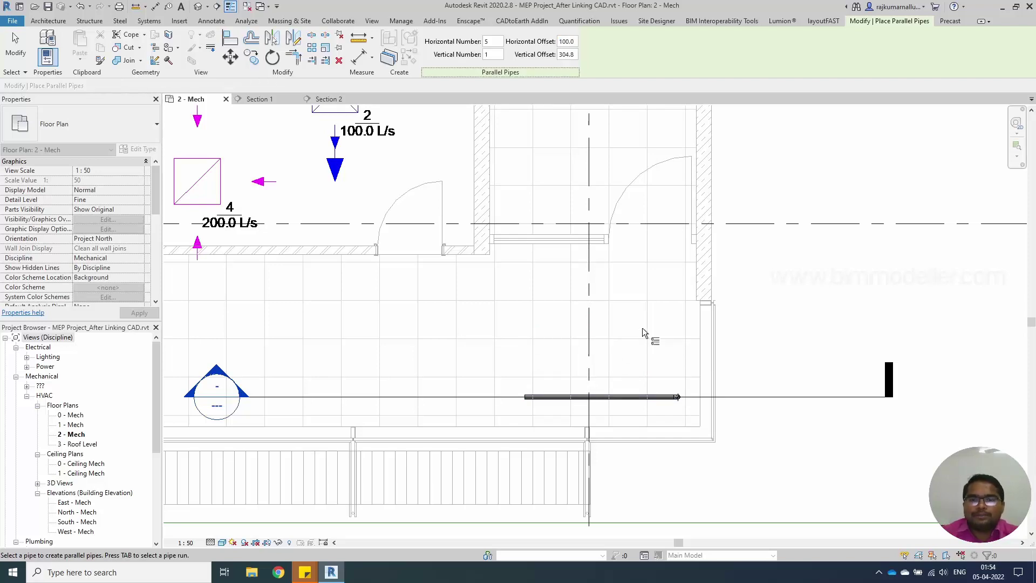
{"action": "left_click", "coordinate": [620, 397]}
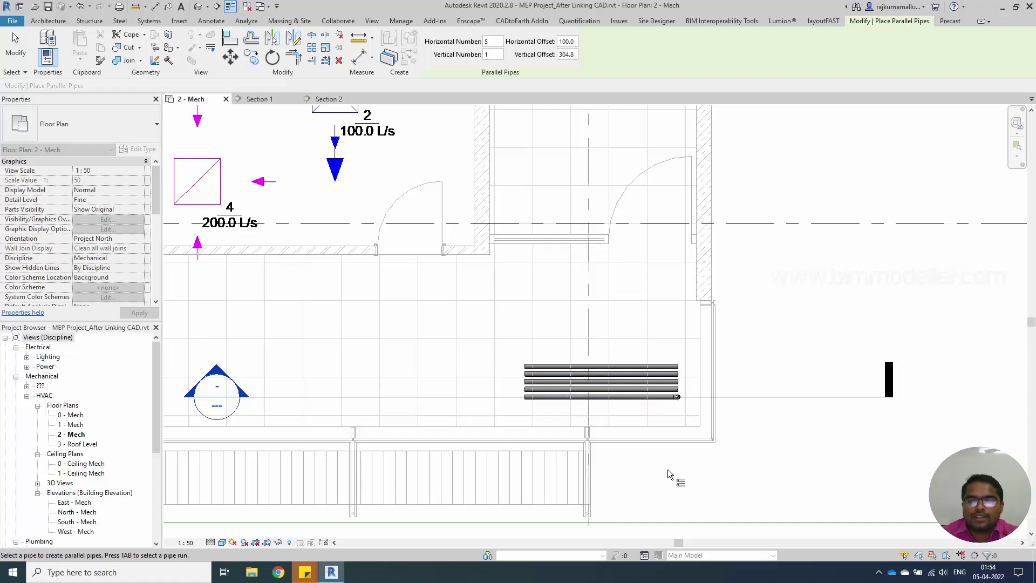
{"action": "scroll", "coordinate": [632, 432], "scroll_direction": "up", "scroll_amount": 4}
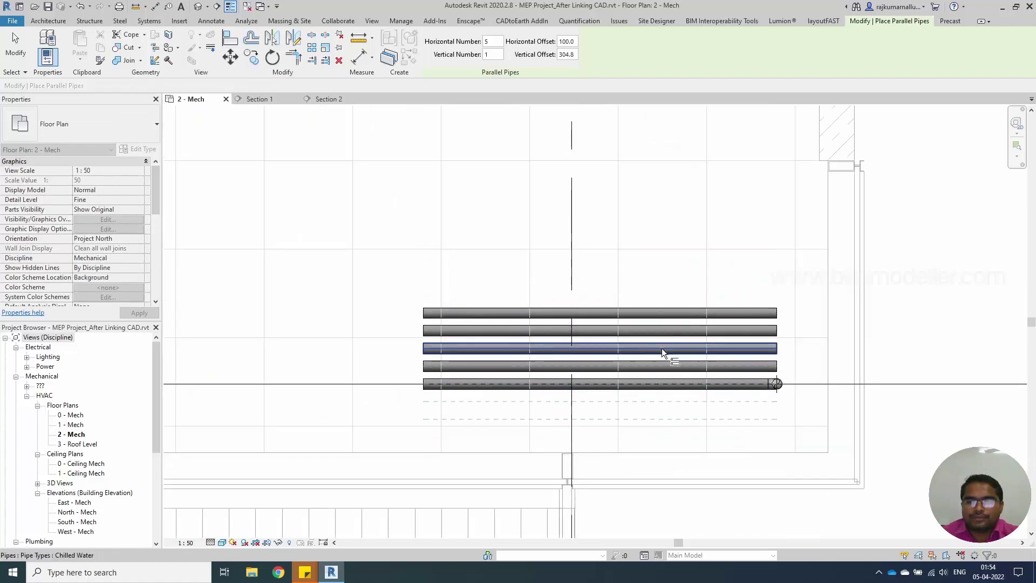
{"action": "scroll", "coordinate": [772, 389], "scroll_direction": "up", "scroll_amount": 2}
{"action": "scroll", "coordinate": [786, 402], "scroll_direction": "down", "scroll_amount": 1}
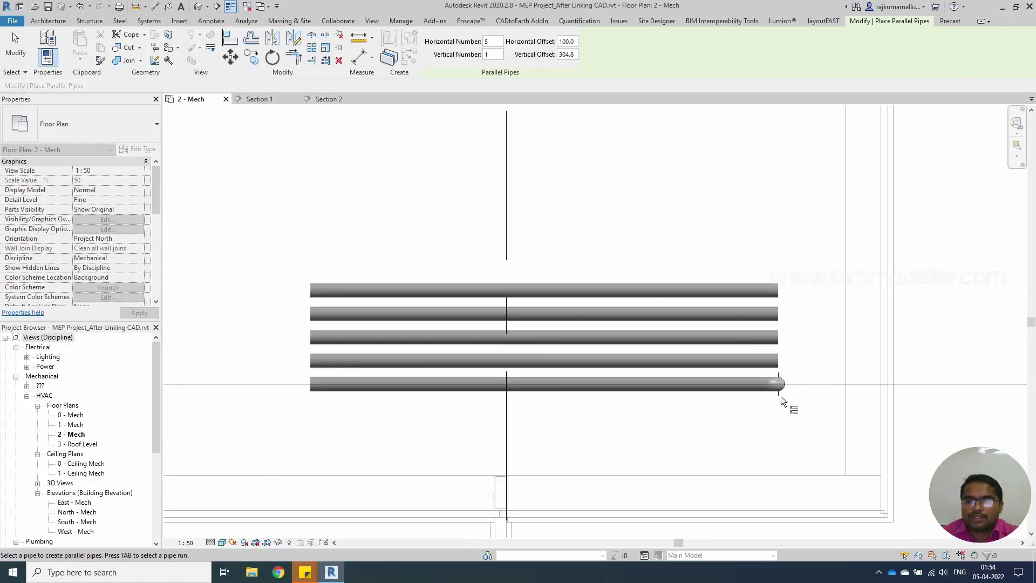
{"action": "middle_click_drag", "start_coordinate": [787, 402], "coordinate": [738, 404]}
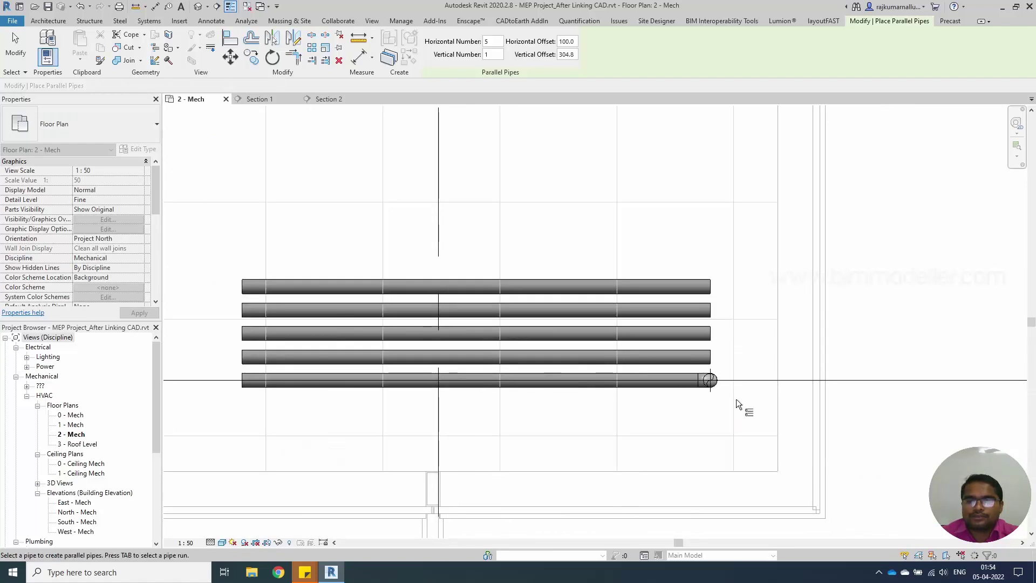
{"action": "scroll", "coordinate": [739, 404], "scroll_direction": "down", "scroll_amount": 5}
- Undo the four added parallel pipes, leaving the single chilled water pipe
{"action": "scroll", "coordinate": [740, 409], "scroll_direction": "up", "scroll_amount": 4}
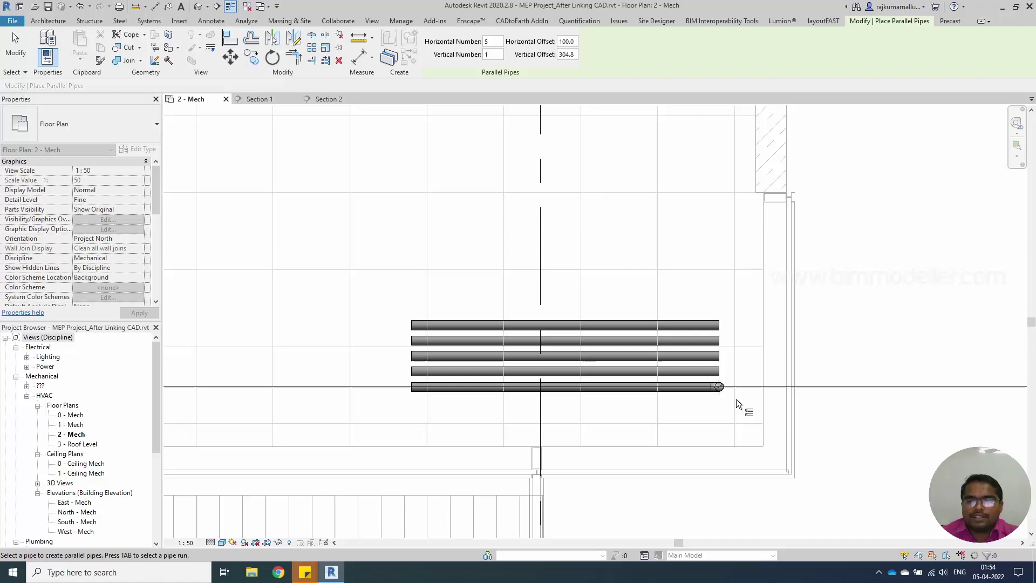
{"action": "key", "text": "Escape"}
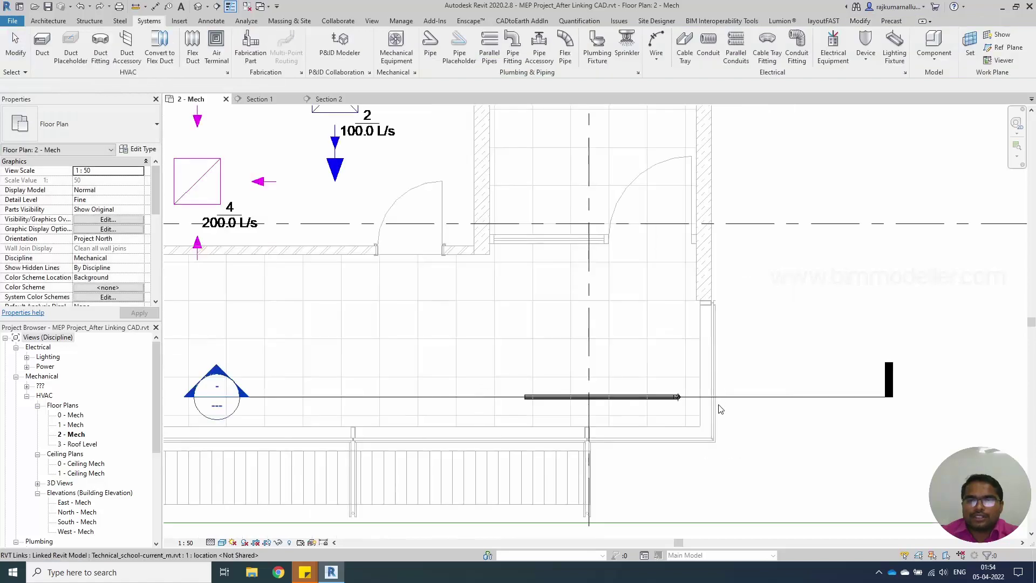
{"action": "key", "text": "ctrl+z"}
{"action": "scroll", "coordinate": [676, 416], "scroll_direction": "up", "scroll_amount": 1}
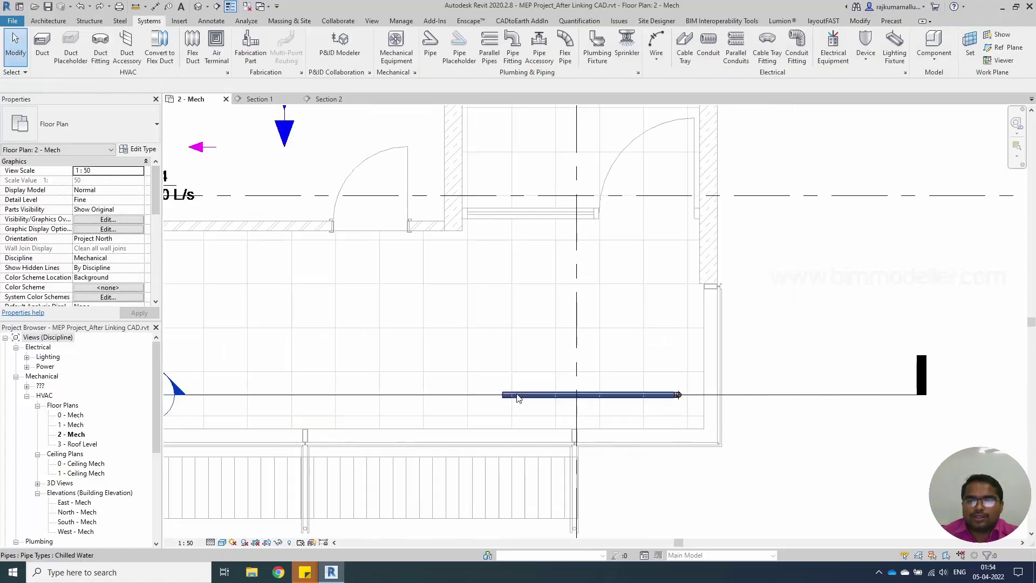
- Tab-select the whole riser pipe network and view it in the default 3D view, orbiting around the slabs
{"action": "key", "text": "Tab"}
{"action": "left_click", "coordinate": [517, 398]}
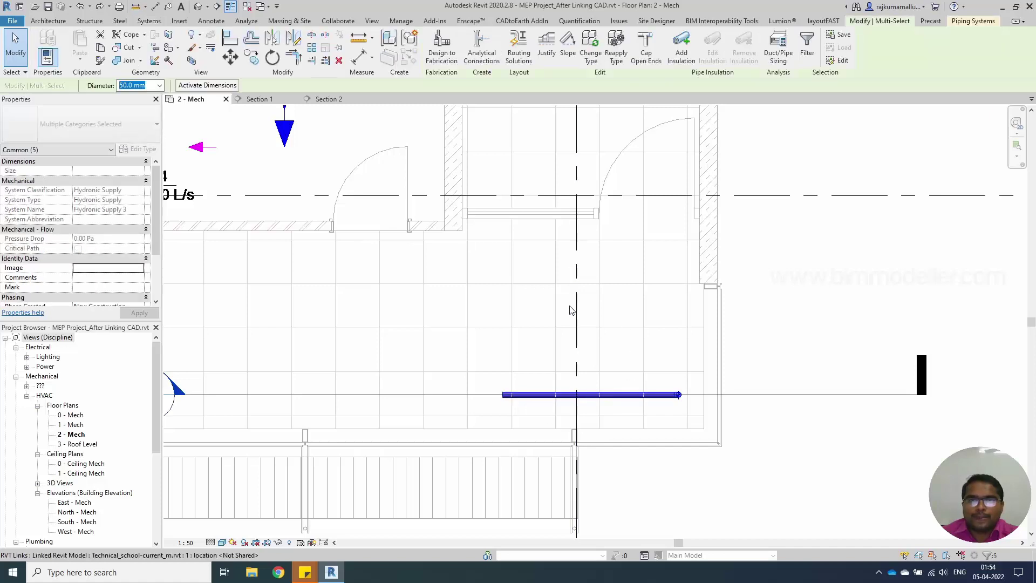
{"action": "left_click", "coordinate": [198, 5]}
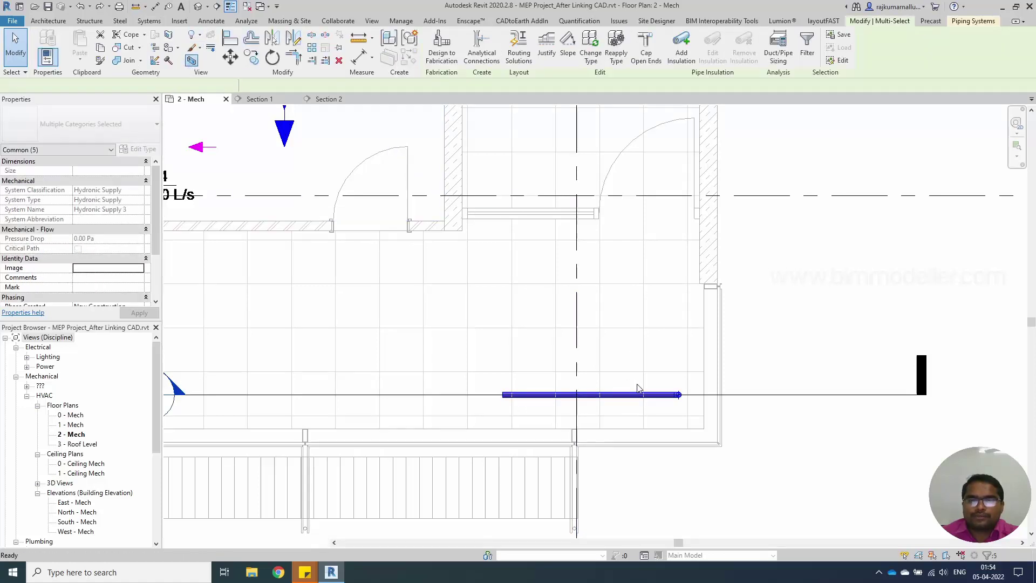
{"action": "middle_click_drag", "start_coordinate": [639, 389], "coordinate": [866, 382], "text": "shift"}
{"action": "scroll", "coordinate": [739, 323], "scroll_direction": "up", "scroll_amount": 3}
{"action": "scroll", "coordinate": [747, 308], "scroll_direction": "up", "scroll_amount": 3}
{"action": "scroll", "coordinate": [782, 404], "scroll_direction": "down", "scroll_amount": 5}
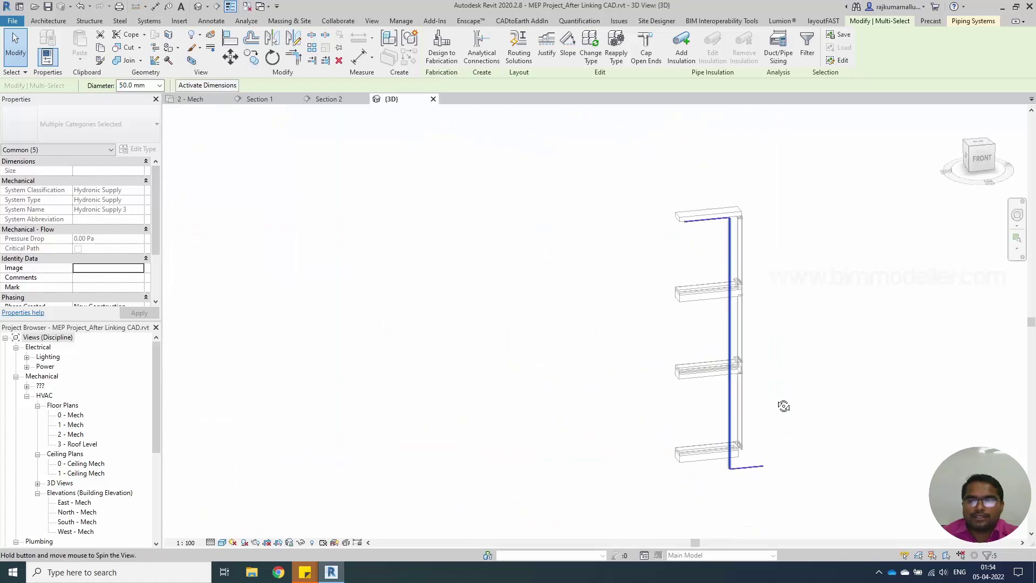
{"action": "middle_click_drag", "start_coordinate": [781, 404], "coordinate": [797, 407], "text": "shift"}
{"action": "scroll", "coordinate": [717, 232], "scroll_direction": "up", "scroll_amount": 3}
{"action": "scroll", "coordinate": [730, 268], "scroll_direction": "down", "scroll_amount": 2}
{"action": "key", "text": "Escape"}
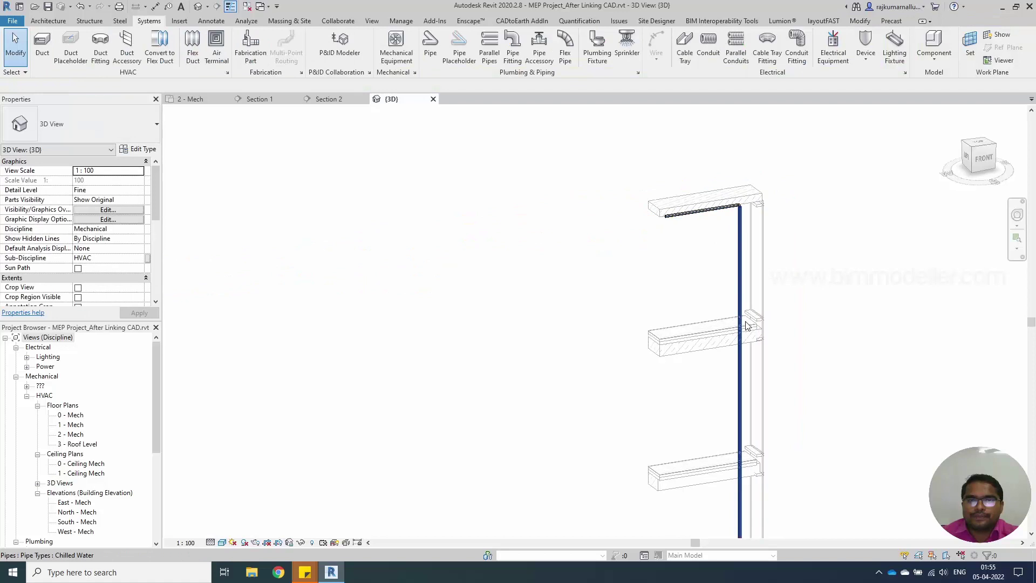
- In 3D, create parallel copies of the whole riser run by Tab-selecting the top pipe with its vertical pipe
{"action": "left_click", "coordinate": [490, 46]}
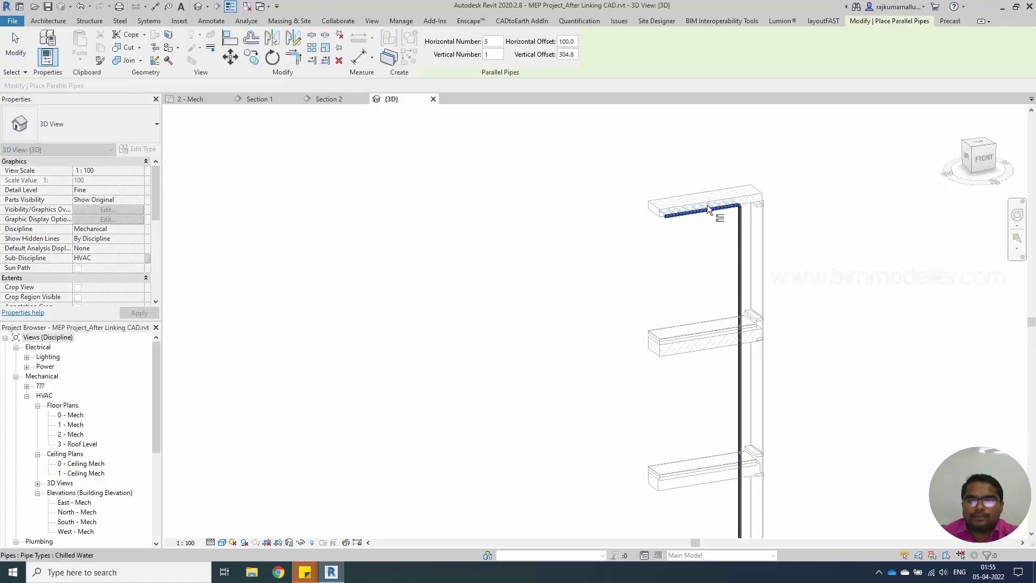
{"action": "scroll", "coordinate": [713, 216], "scroll_direction": "up", "scroll_amount": 4}
{"action": "scroll", "coordinate": [694, 220], "scroll_direction": "up", "scroll_amount": 2}
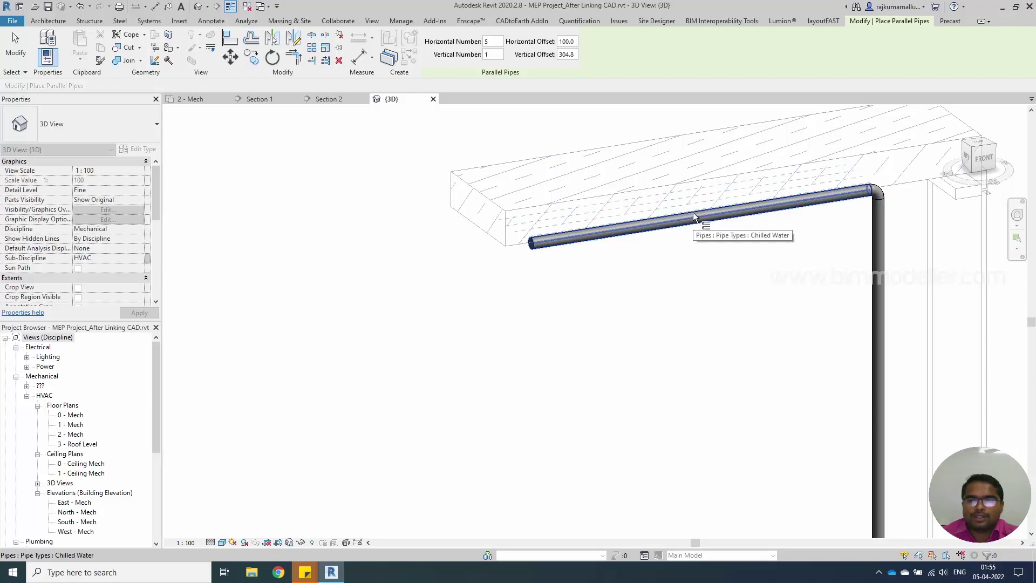
{"action": "middle_click_drag", "start_coordinate": [694, 217], "coordinate": [659, 206]}
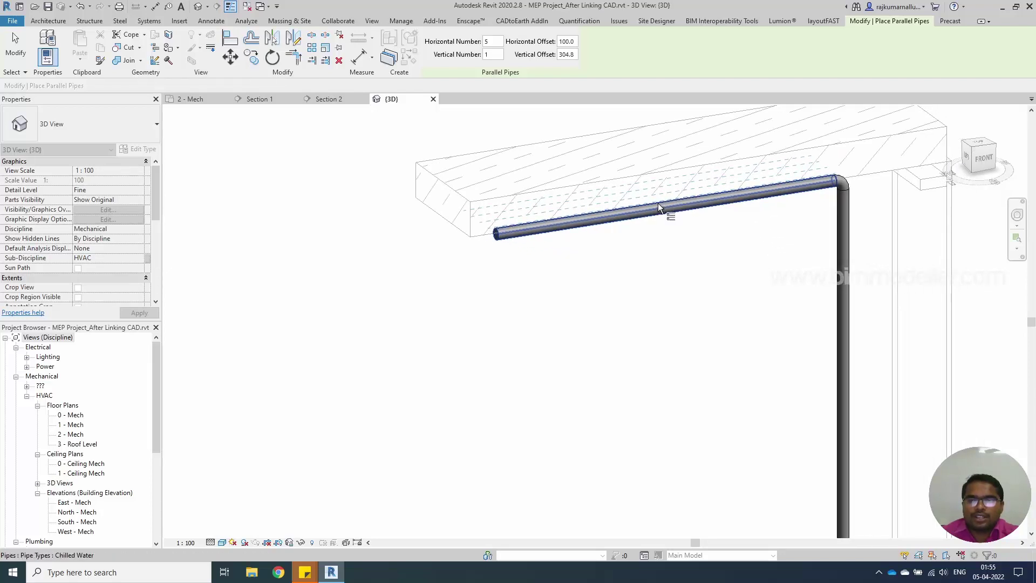
{"action": "key", "text": "Tab"}
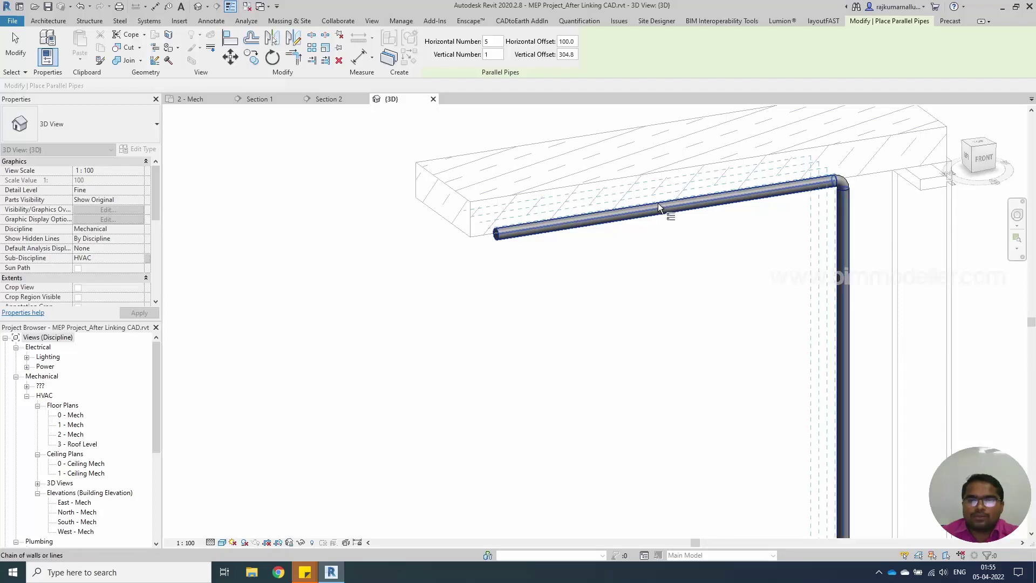
{"action": "left_click", "coordinate": [658, 207]}
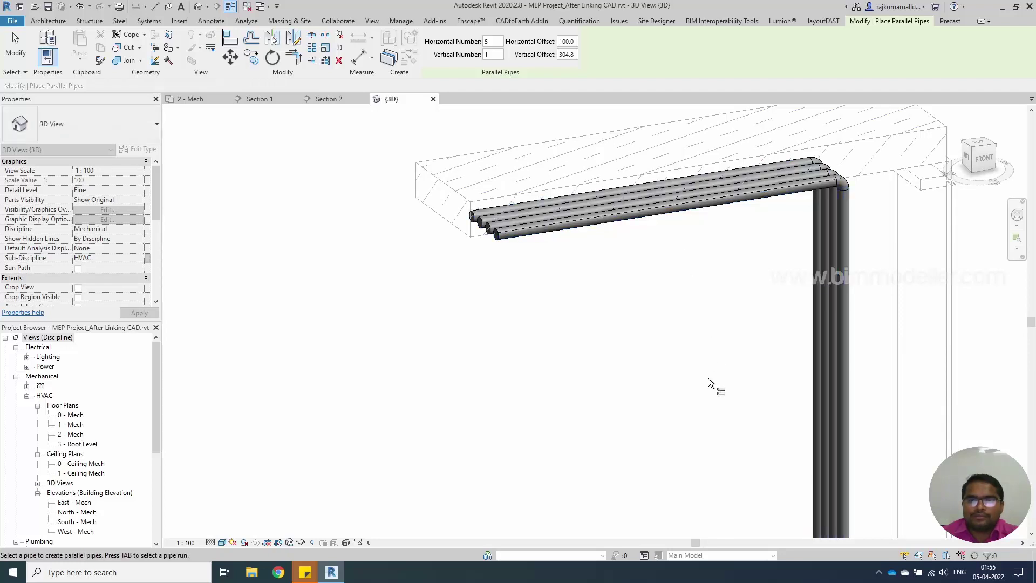
{"action": "scroll", "coordinate": [659, 266], "scroll_direction": "down", "scroll_amount": 3}
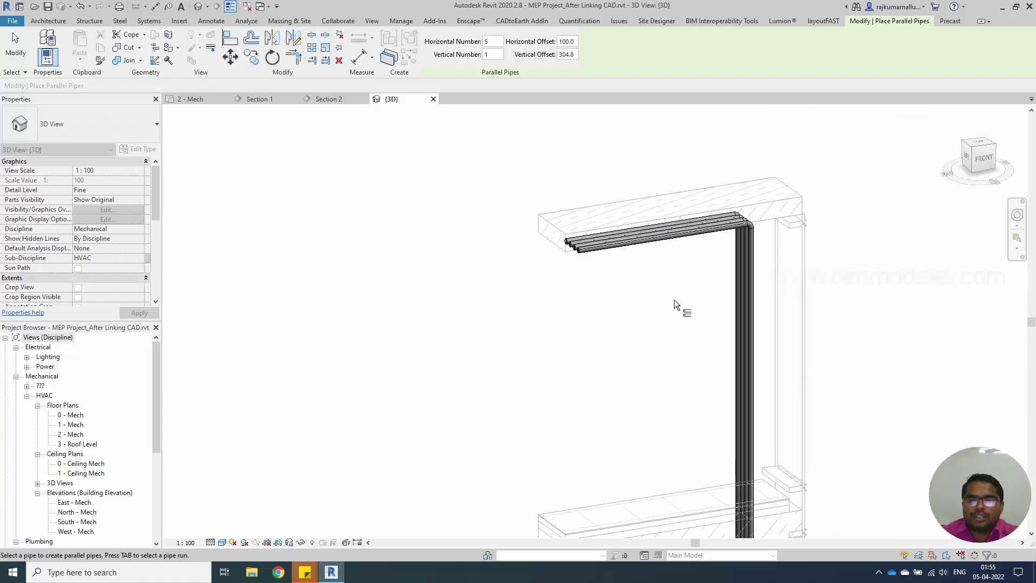
{"action": "key", "text": "Escape"}
{"action": "scroll", "coordinate": [632, 215], "scroll_direction": "down", "scroll_amount": 3}
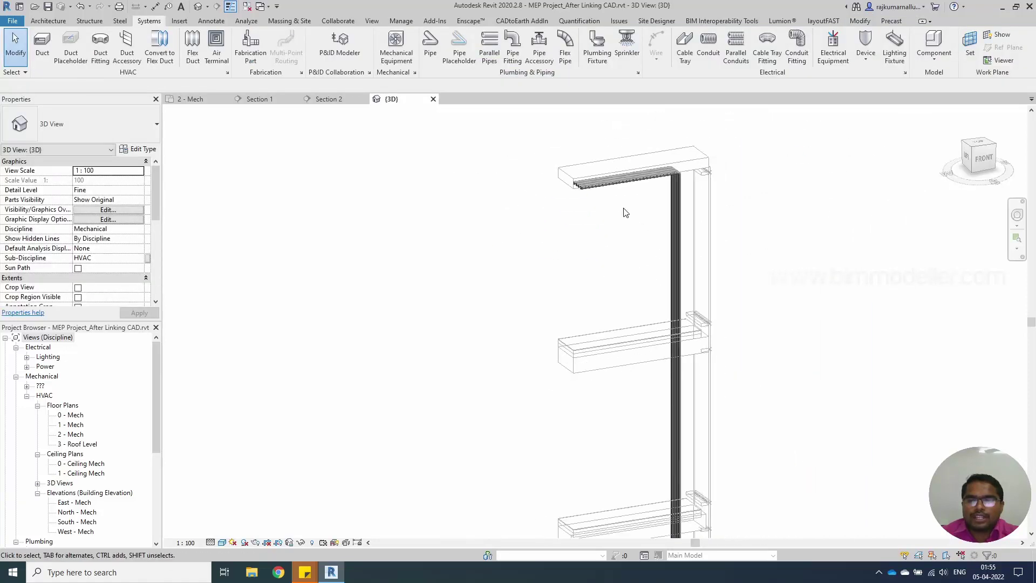
{"action": "scroll", "coordinate": [624, 213], "scroll_direction": "up", "scroll_amount": 6}
{"action": "scroll", "coordinate": [670, 242], "scroll_direction": "down", "scroll_amount": 3}
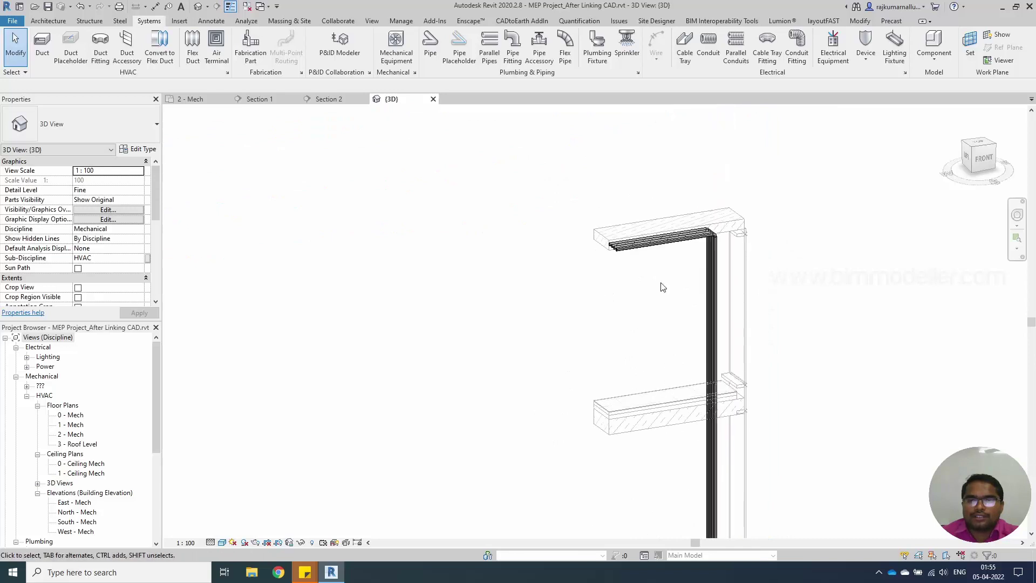
{"action": "scroll", "coordinate": [658, 289], "scroll_direction": "up", "scroll_amount": 4}
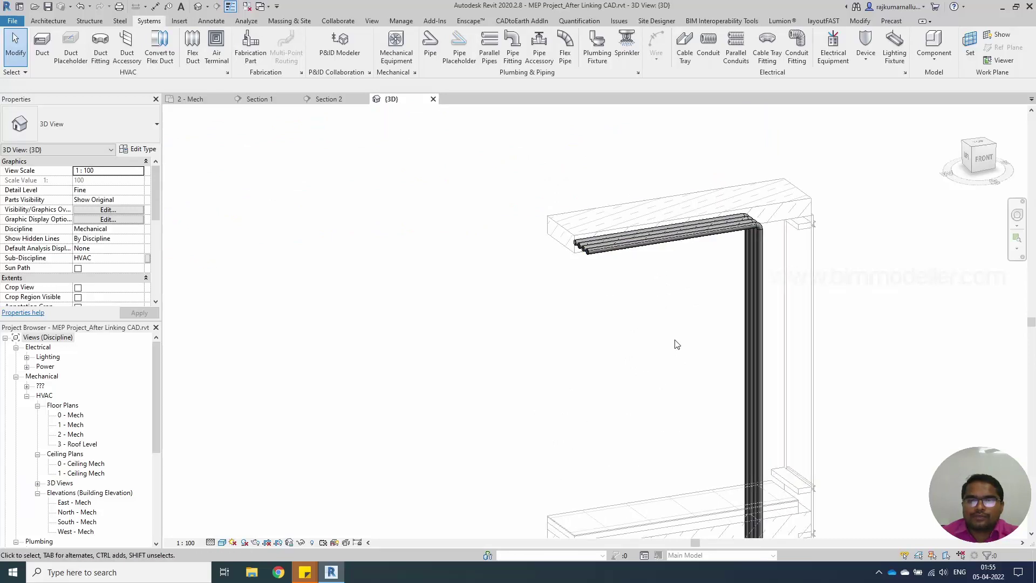
- Orbit along the pipe run and place parallel copies on the whole Tab-selected pipe chain
{"action": "mouse_move", "coordinate": [677, 345]}
{"action": "middle_mouse_down", "text": "shift"}
{"action": "mouse_move", "coordinate": [646, 239]}
{"action": "mouse_move", "coordinate": [670, 294]}
{"action": "mouse_move", "coordinate": [492, 131]}
{"action": "middle_mouse_up", "text": "shift"}
{"action": "scroll", "coordinate": [646, 240], "scroll_direction": "up", "scroll_amount": 2}
{"action": "left_click", "coordinate": [454, 56]}
{"action": "key", "text": "Escape"}
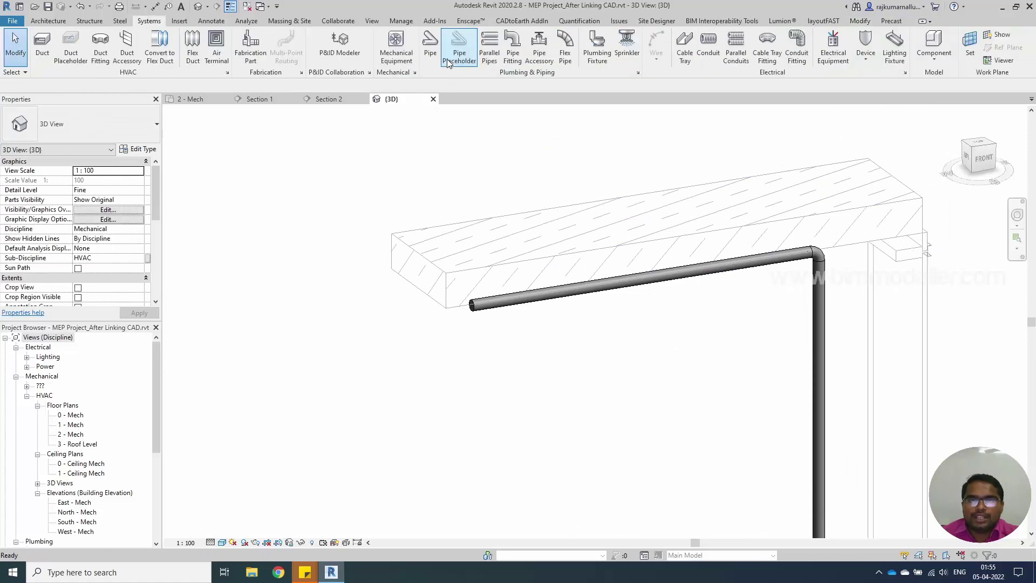
{"action": "left_click", "coordinate": [489, 54]}
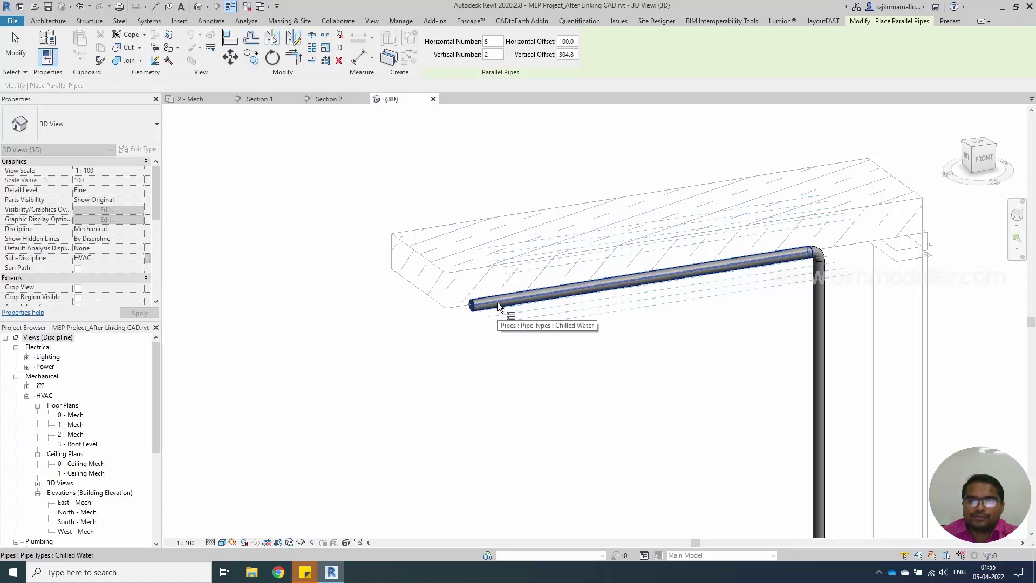
{"action": "key", "text": "Tab"}
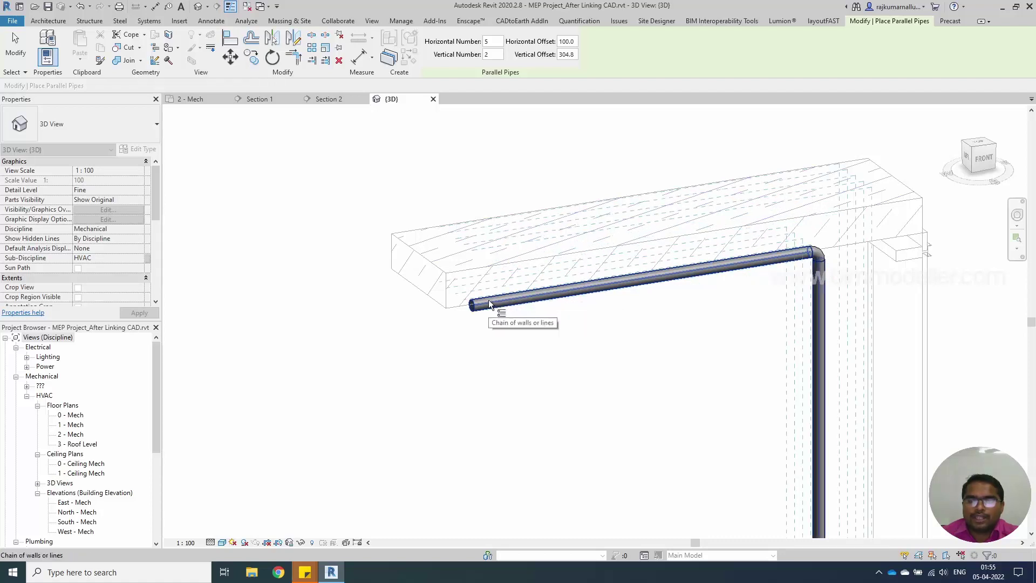
{"action": "left_click", "coordinate": [489, 301]}
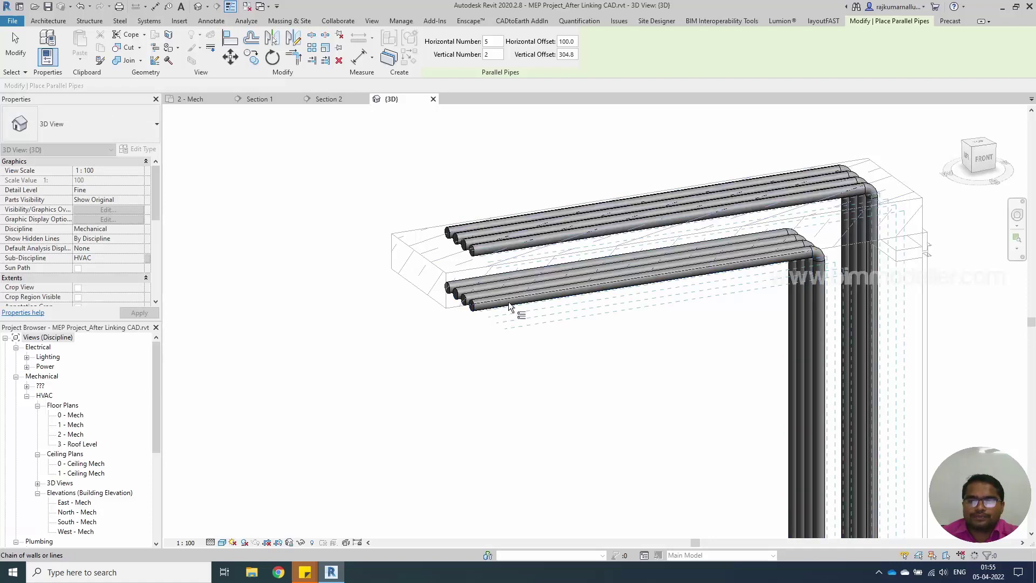
{"action": "scroll", "coordinate": [509, 302], "scroll_direction": "down", "scroll_amount": 3}
{"action": "middle_click_drag", "start_coordinate": [533, 344], "coordinate": [583, 228]}
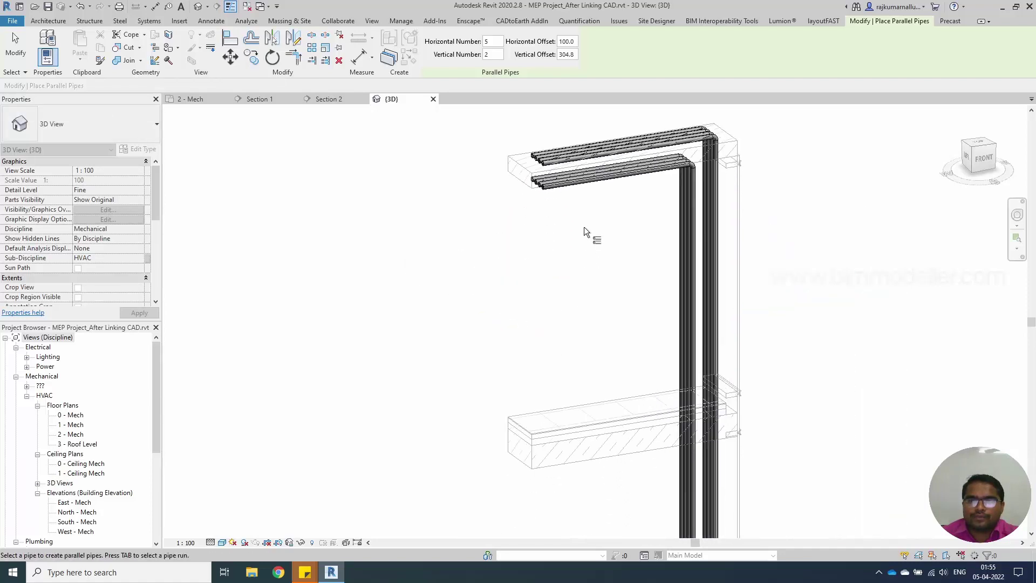
{"action": "key", "text": "Escape"}
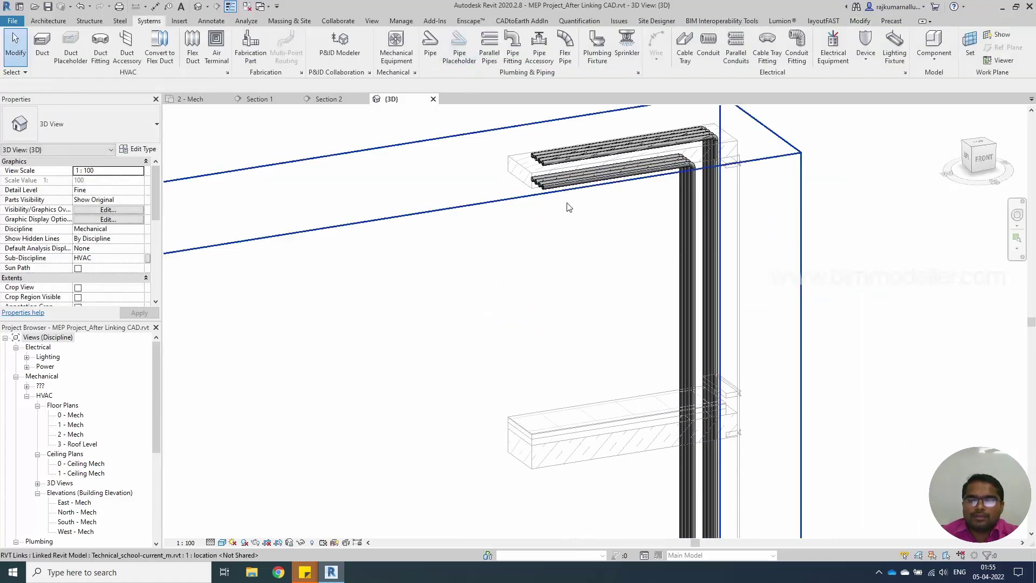
- Reorient the 3D view and rerun Parallel Pipes to get one row of five pipes
{"action": "middle_click_drag", "start_coordinate": [613, 254], "coordinate": [531, 294]}
{"action": "middle_click_drag", "start_coordinate": [502, 224], "coordinate": [555, 291], "text": "shift"}
{"action": "scroll", "coordinate": [594, 269], "scroll_direction": "down", "scroll_amount": 2}
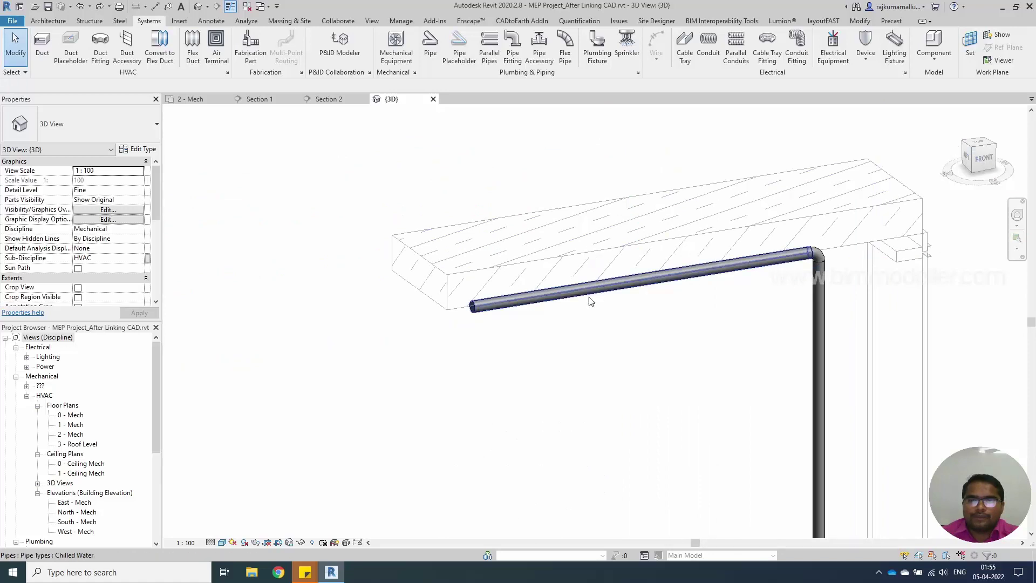
{"action": "left_click", "coordinate": [489, 52]}
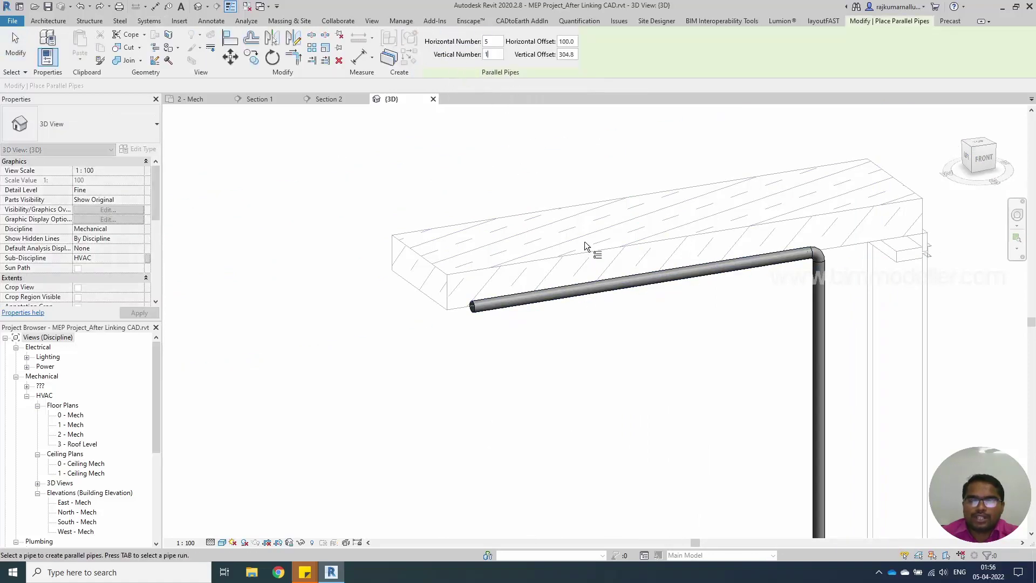
{"action": "left_click", "coordinate": [593, 285]}
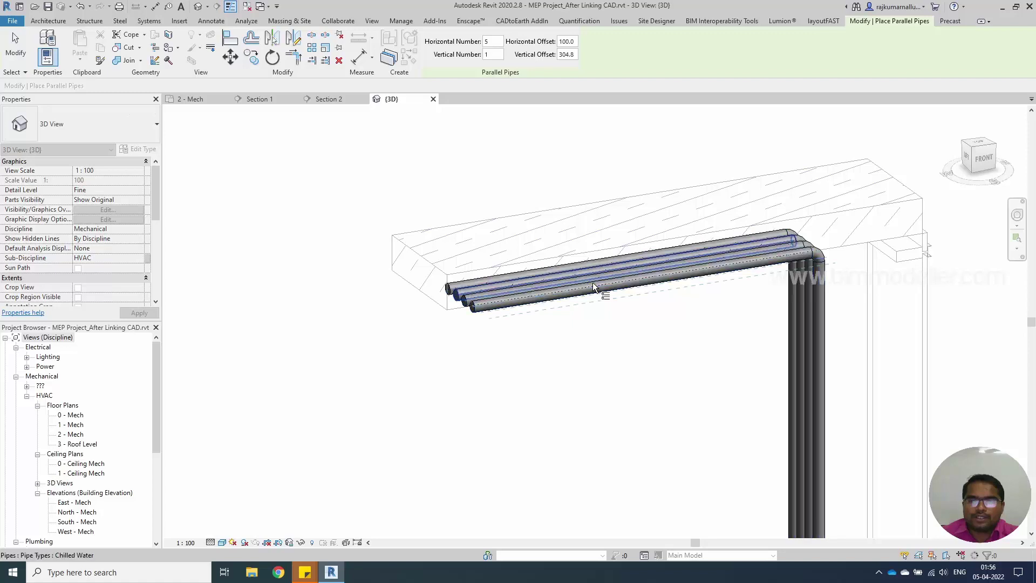
{"action": "key", "text": "Escape"}
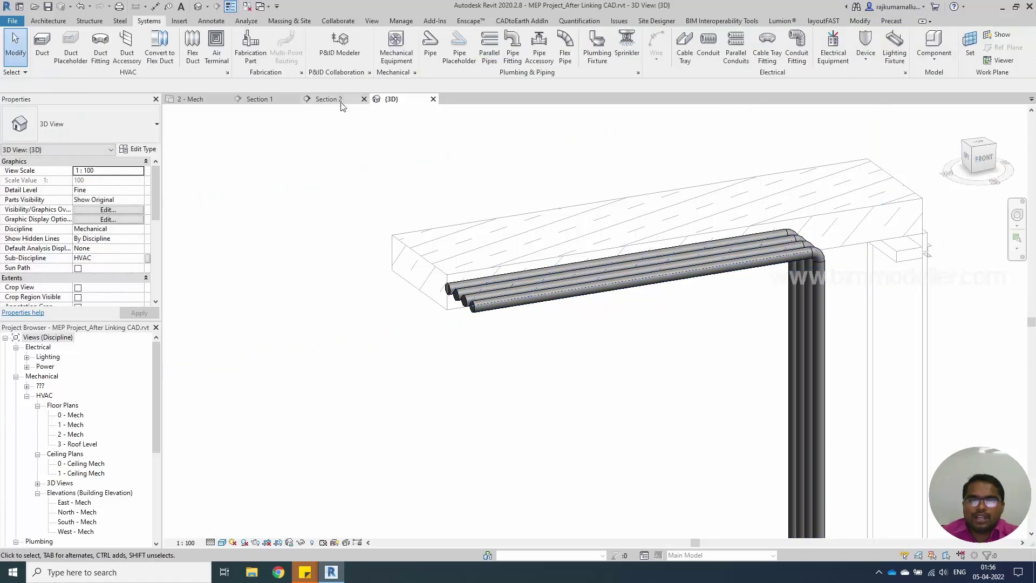
- In the 2 - Mech plan, change the top pipe run's diameter to 20 mm
{"action": "left_click", "coordinate": [209, 98]}
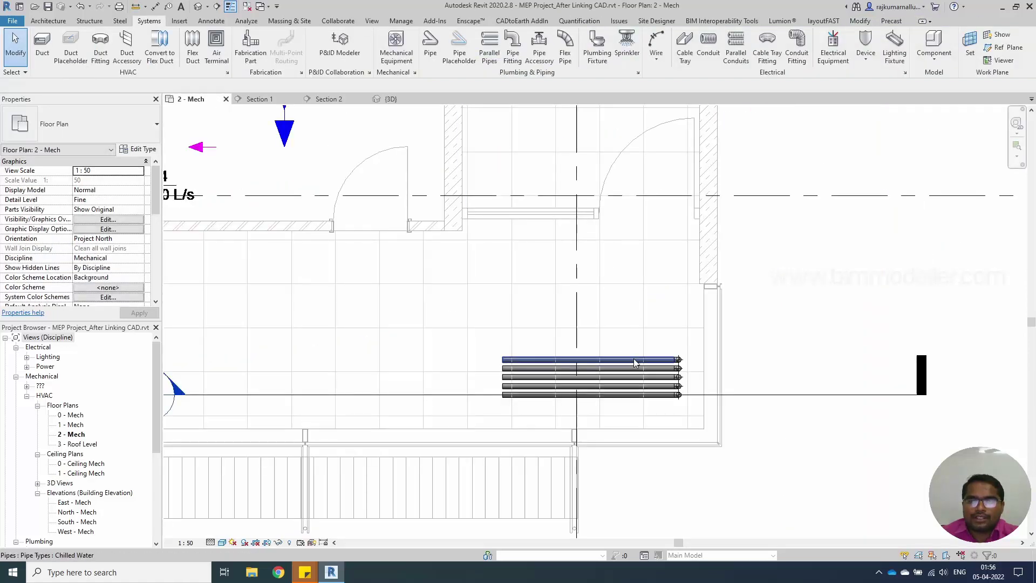
{"action": "left_click_drag", "start_coordinate": [634, 363], "coordinate": [631, 396]}
{"action": "scroll", "coordinate": [630, 380], "scroll_direction": "up", "scroll_amount": 2}
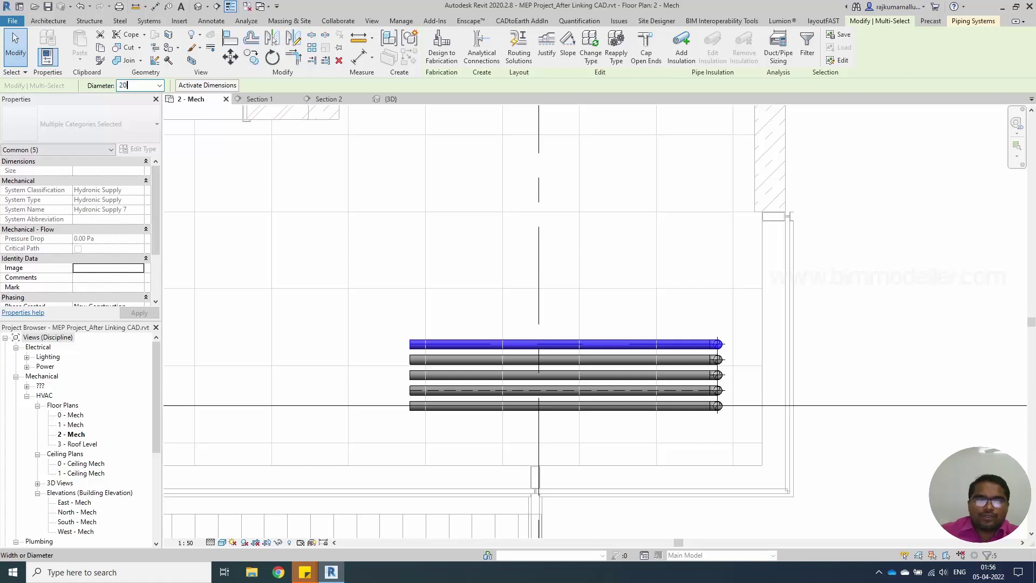
{"action": "key", "text": "Return"}
{"action": "left_click", "coordinate": [501, 349]}
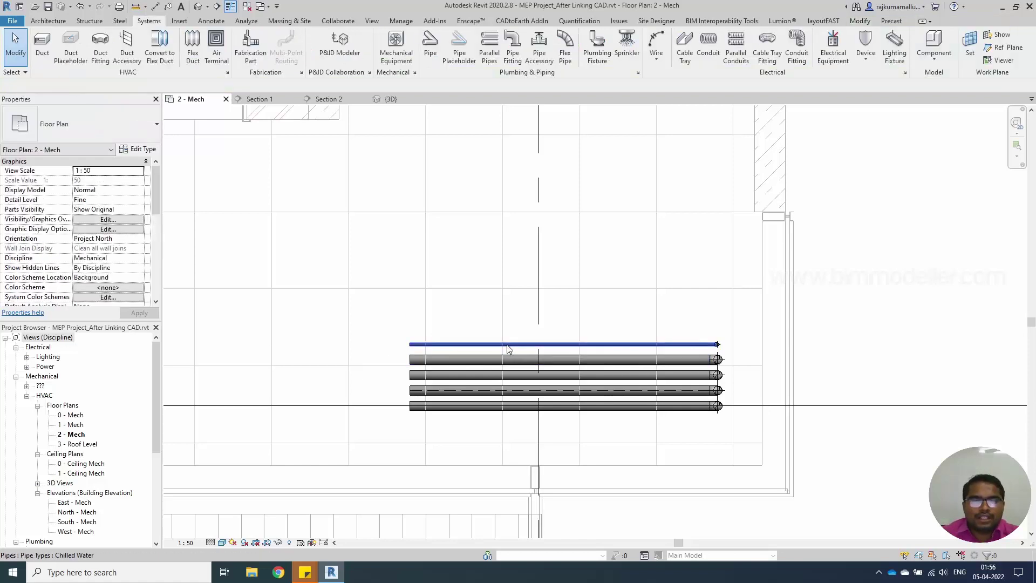
{"action": "left_click", "coordinate": [508, 348]}
{"action": "scroll", "coordinate": [139, 219], "scroll_direction": "down", "scroll_amount": 3}
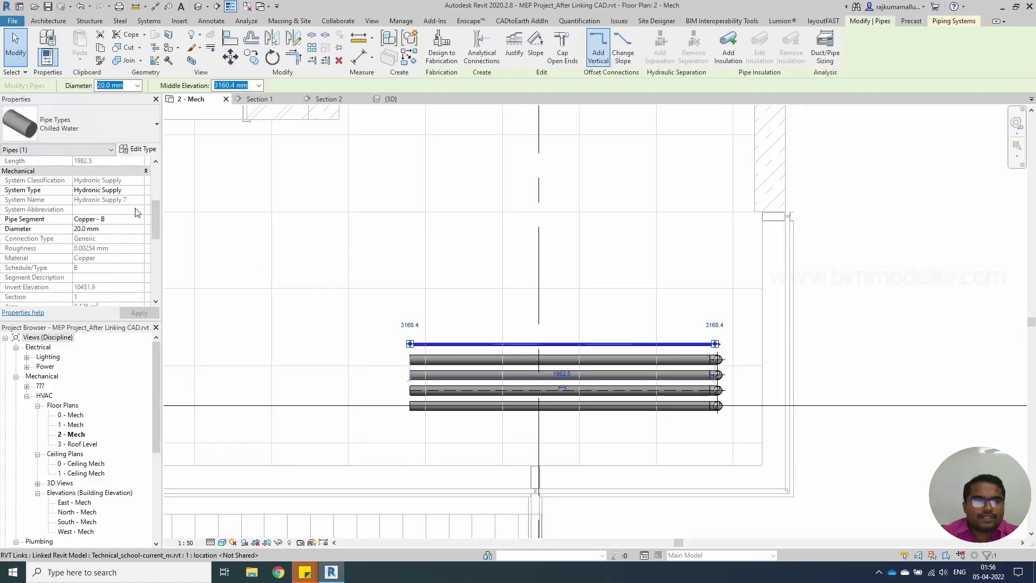
{"action": "left_click", "coordinate": [139, 190]}
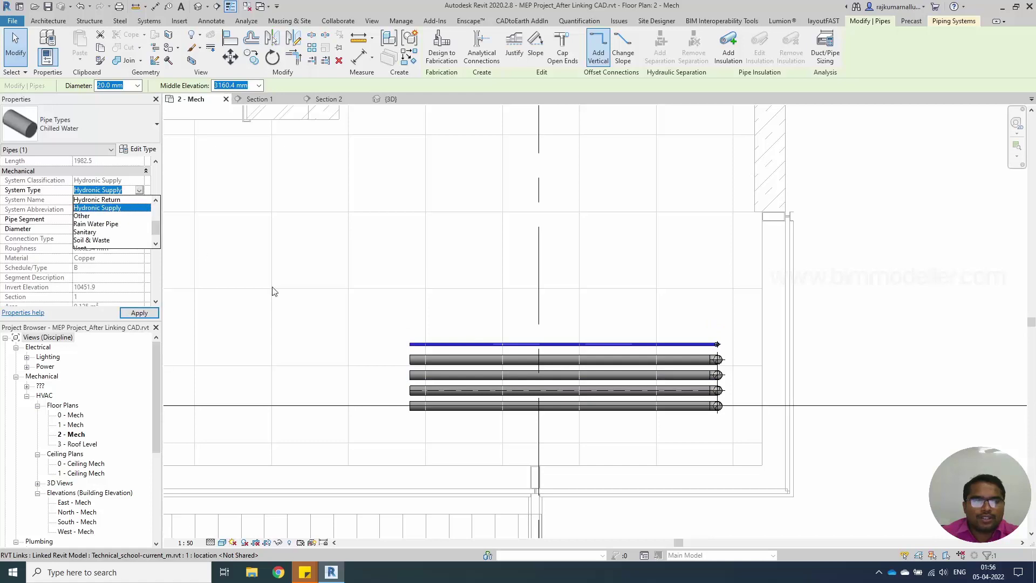
{"action": "left_click", "coordinate": [463, 416]}
{"action": "left_click", "coordinate": [463, 416]}
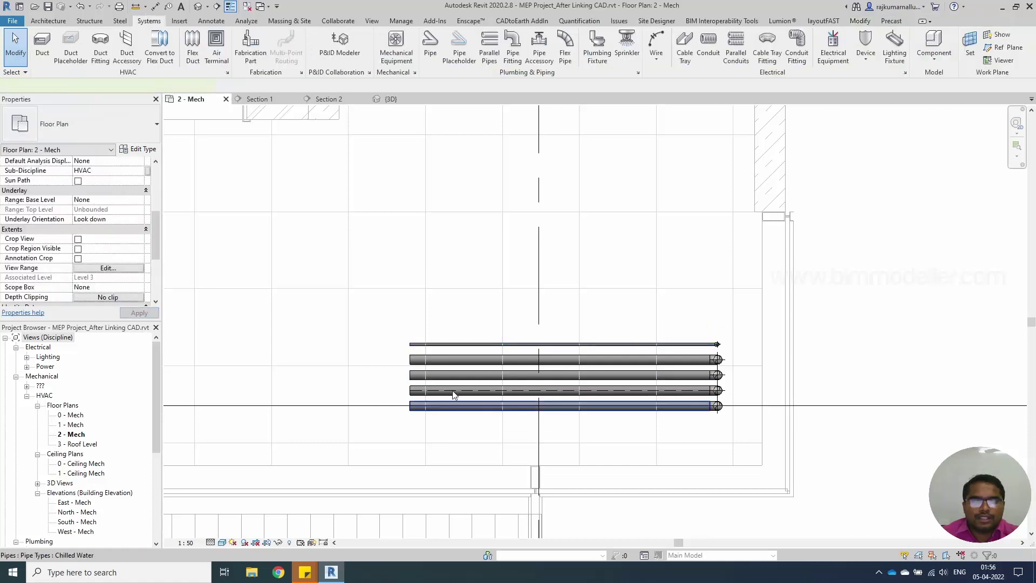
- Assign the Domestic Cold Water system type to the bottom three pipes
{"action": "left_click", "coordinate": [452, 399]}
{"action": "left_click", "coordinate": [452, 389], "text": "ctrl"}
{"action": "left_click", "coordinate": [446, 375], "text": "ctrl"}
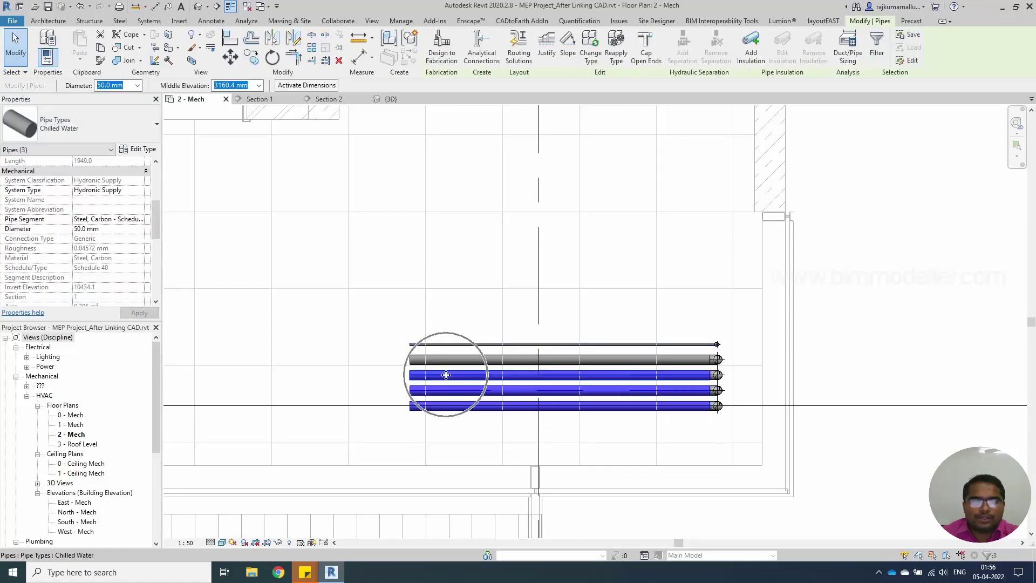
{"action": "left_click", "coordinate": [142, 190]}
{"action": "type", "text": "d Water"}
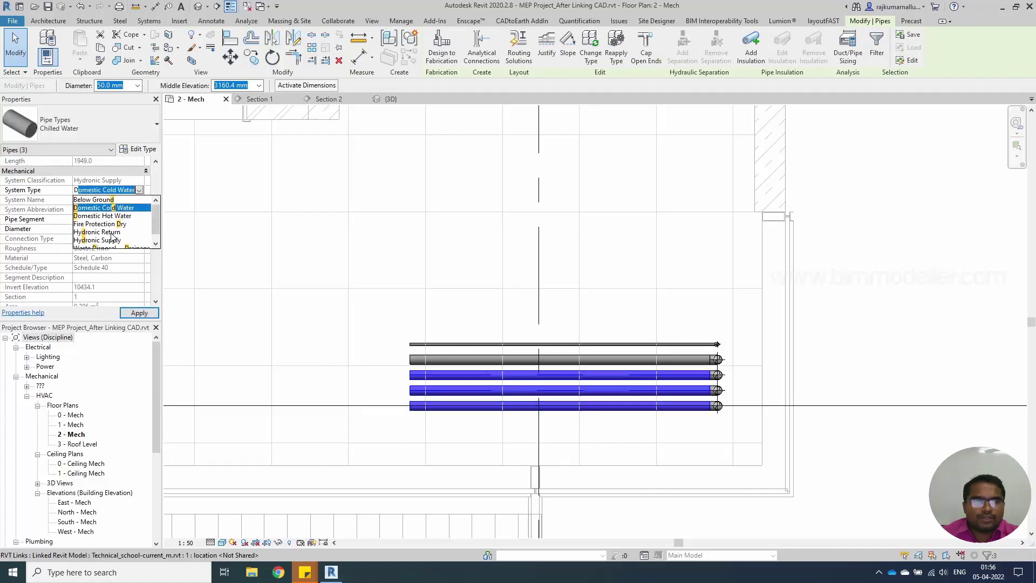
{"action": "left_click", "coordinate": [99, 209]}
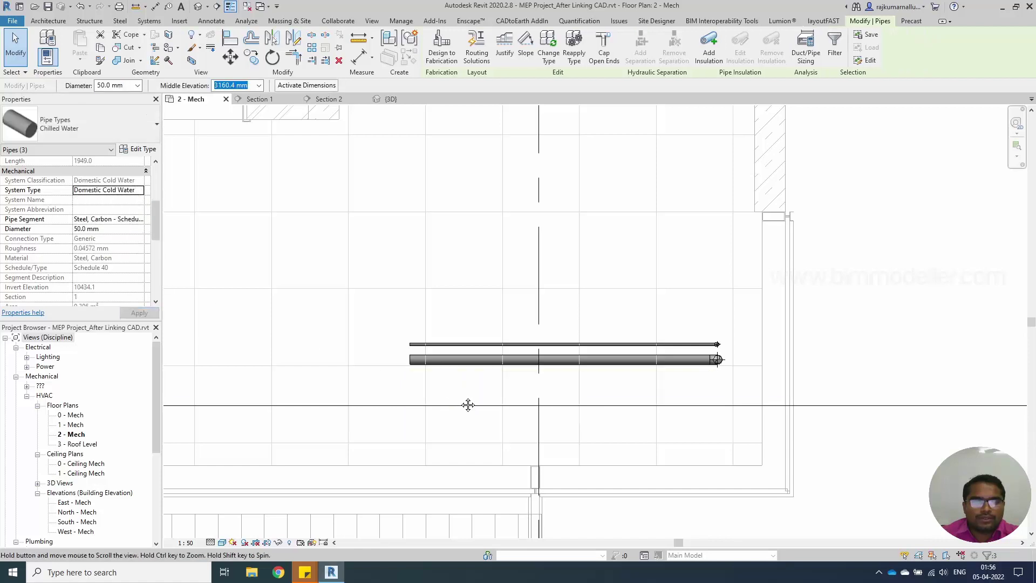
{"action": "left_click", "coordinate": [461, 401]}
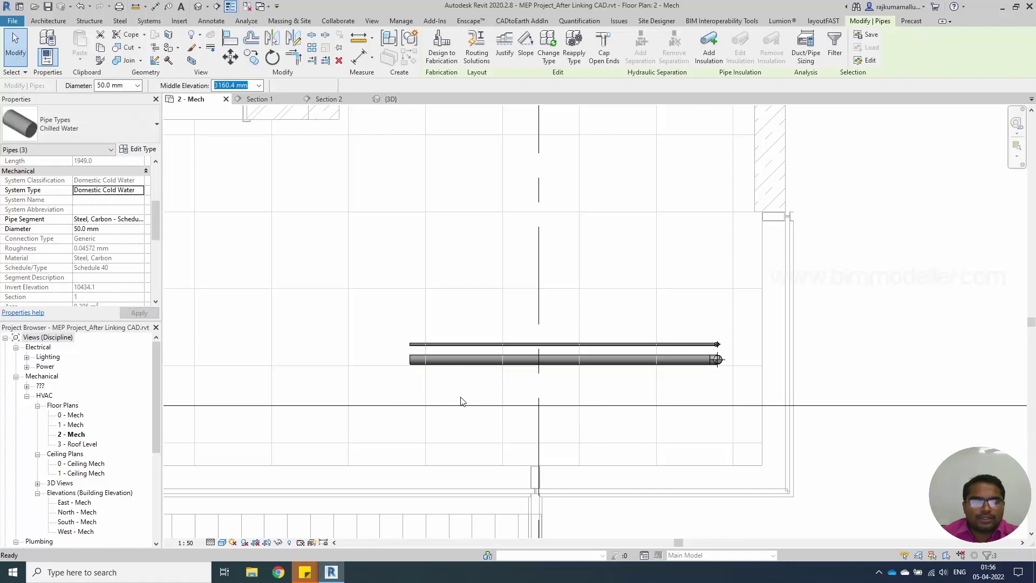
- Make the second pipe Hydronic Return and set its connected run to 20.0 mm diameter
{"action": "left_click", "coordinate": [455, 360]}
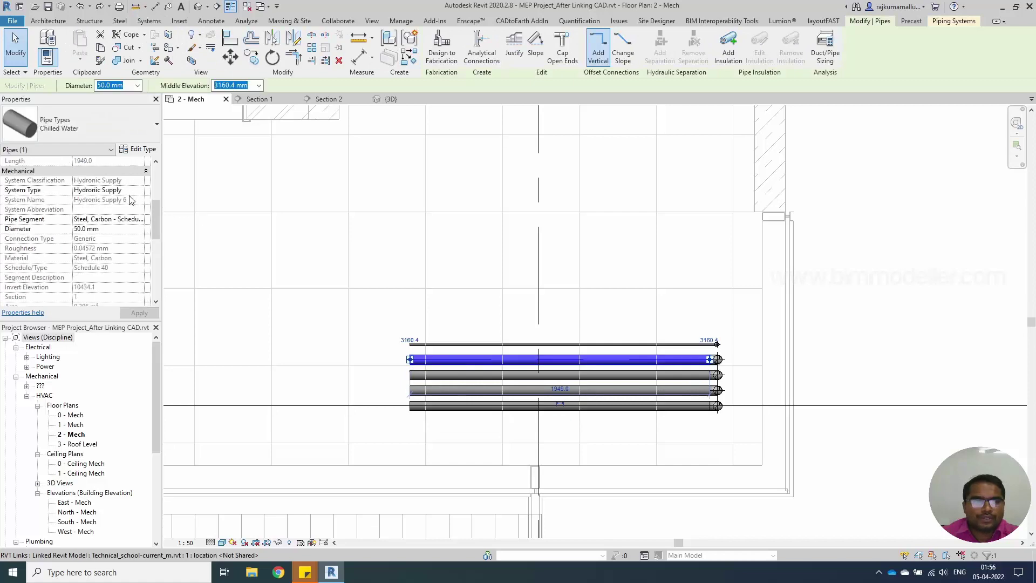
{"action": "left_click", "coordinate": [140, 192]}
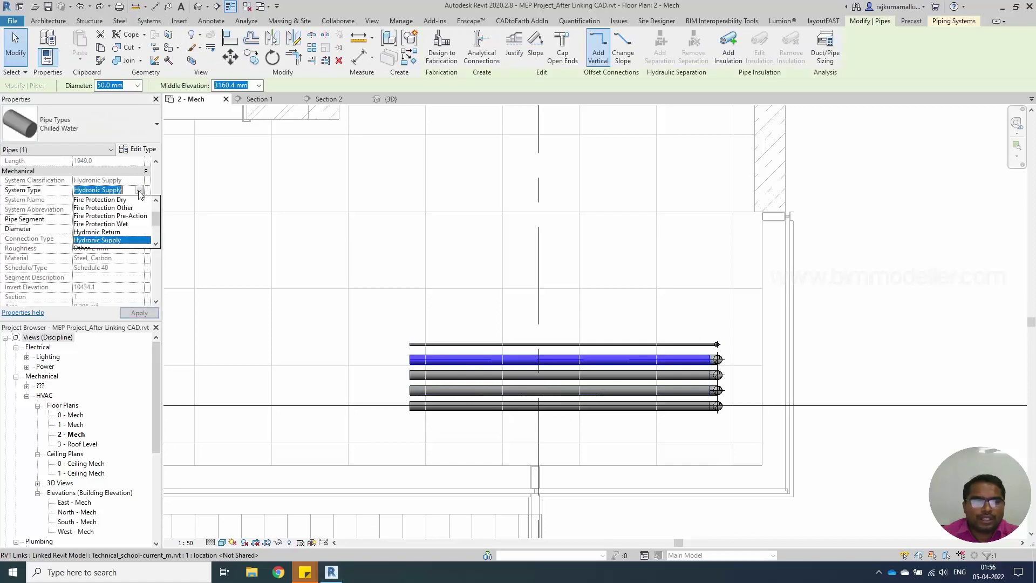
{"action": "left_click", "coordinate": [111, 233]}
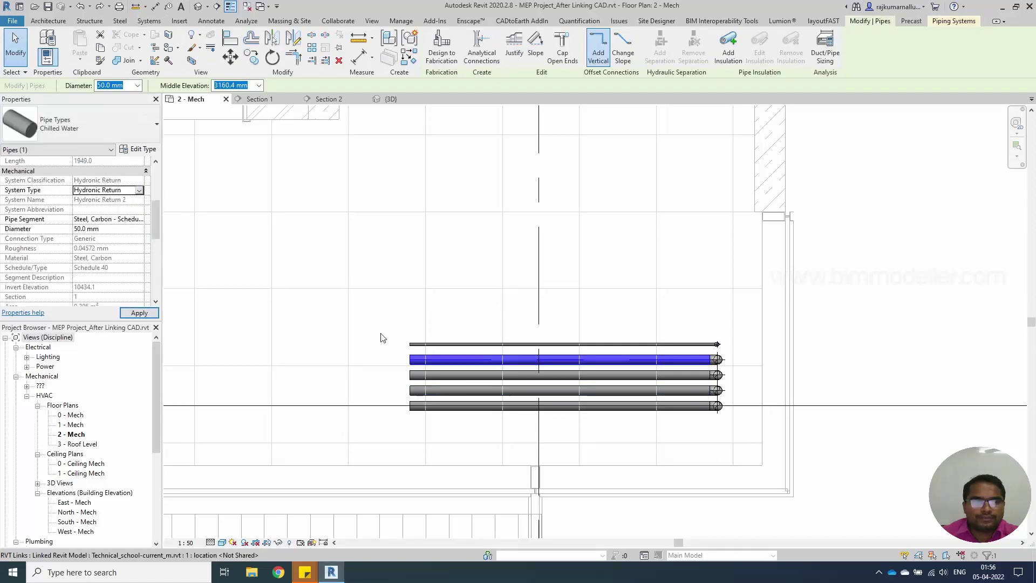
{"action": "left_click", "coordinate": [501, 370]}
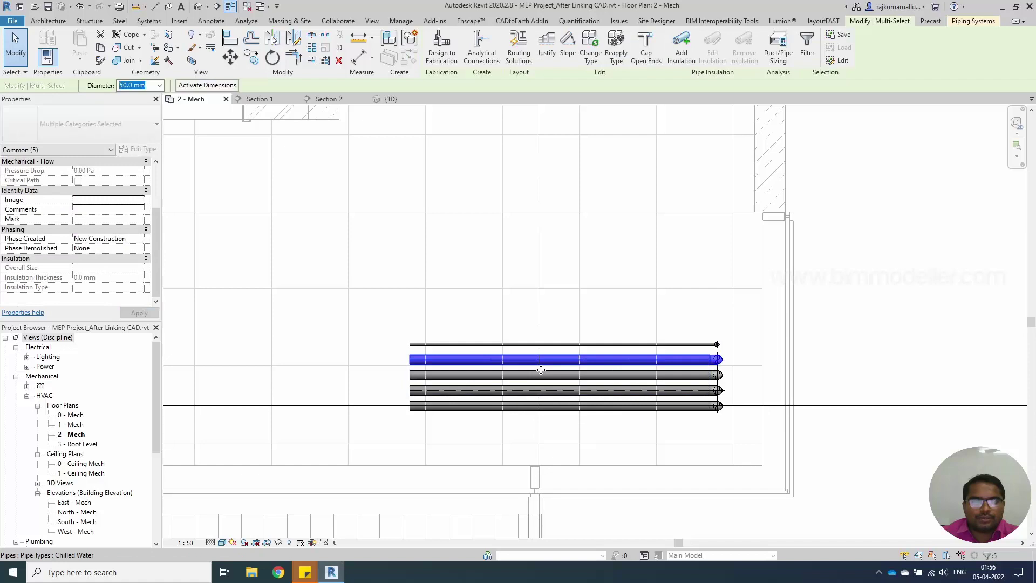
{"action": "left_click", "coordinate": [159, 85]}
{"action": "left_click", "coordinate": [136, 130]}
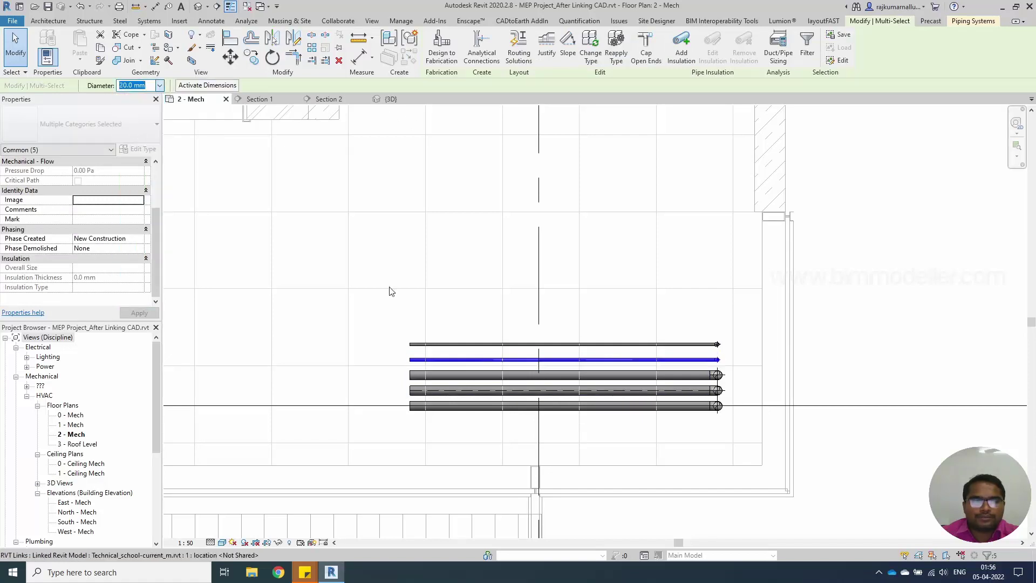
{"action": "key", "text": "Escape"}
{"action": "middle_click_drag", "start_coordinate": [655, 427], "coordinate": [663, 397]}
{"action": "scroll", "coordinate": [652, 381], "scroll_direction": "down", "scroll_amount": 3}
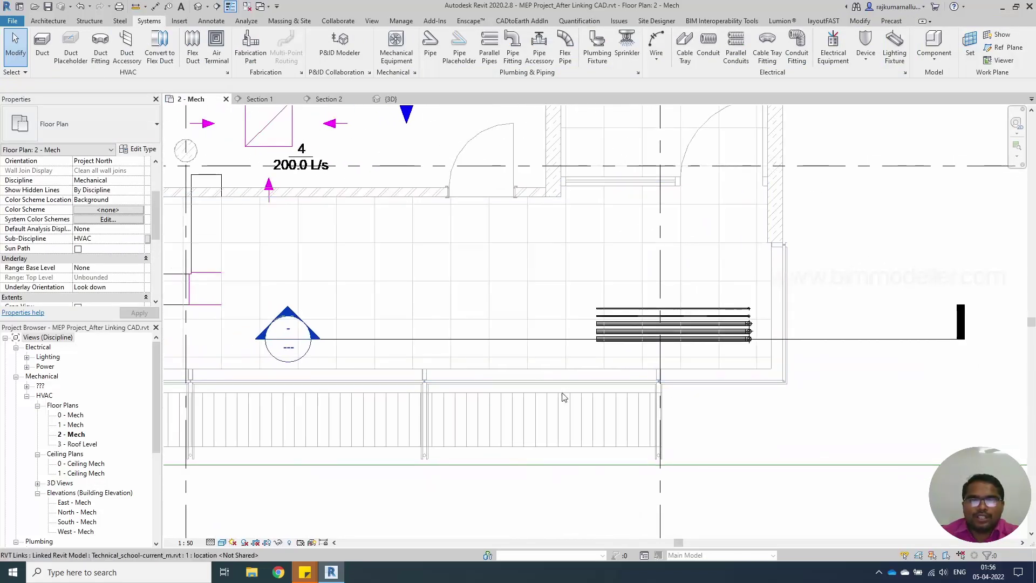
{"action": "scroll", "coordinate": [541, 396], "scroll_direction": "down", "scroll_amount": 2}
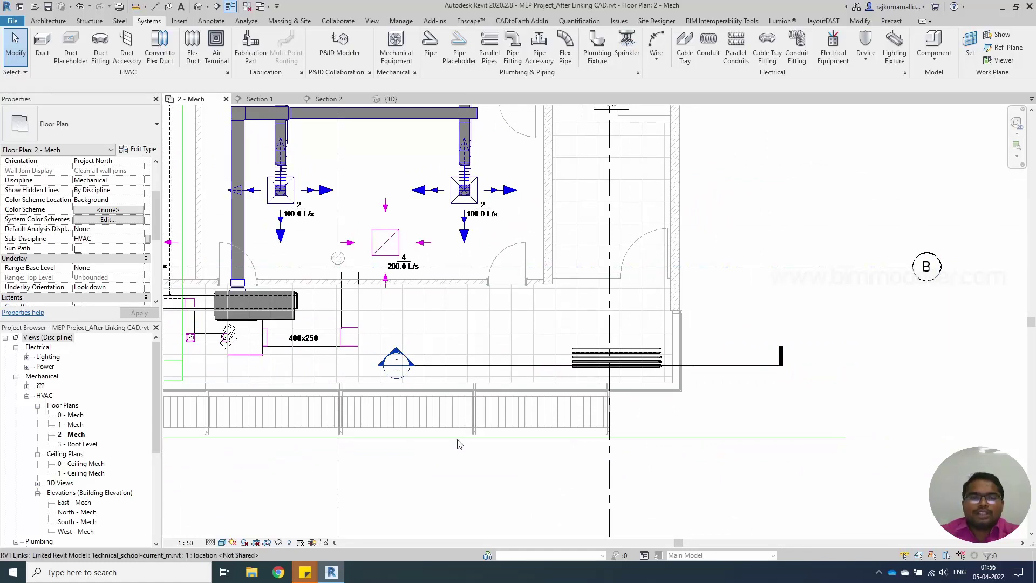
{"action": "scroll", "coordinate": [432, 448], "scroll_direction": "down", "scroll_amount": 1}
{"action": "scroll", "coordinate": [582, 430], "scroll_direction": "up", "scroll_amount": 2}
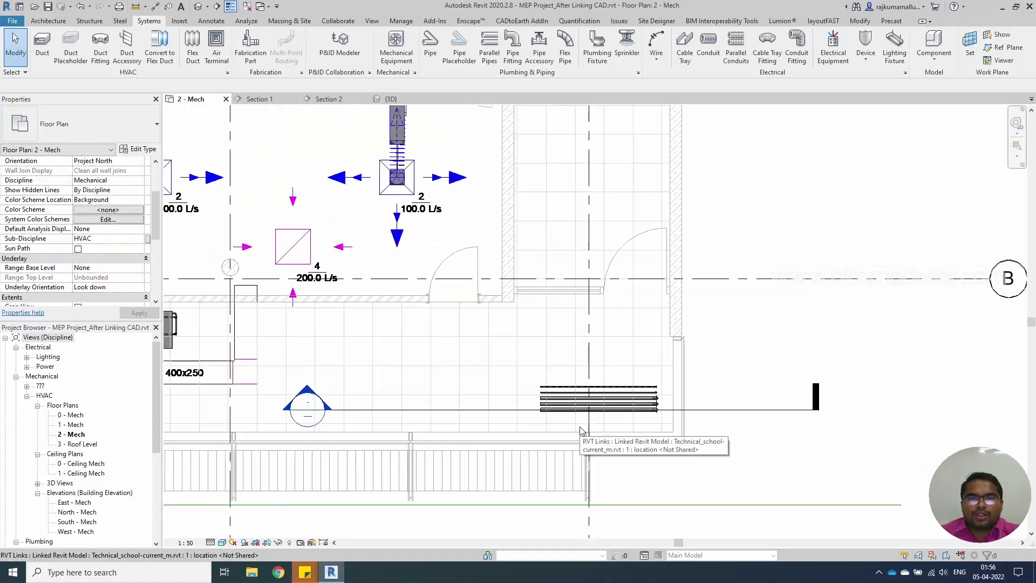